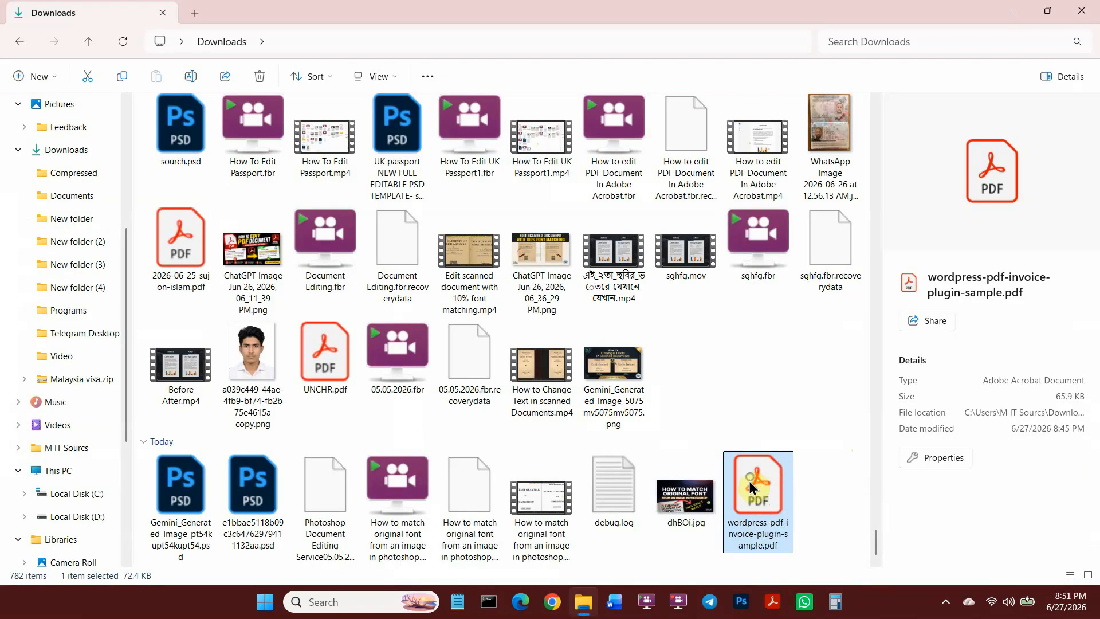
# Open wordpress-pdf-invoice-plugin-sample.pdf from Downloads in Adobe Acrobat via Open with.
pyautogui.rightClick(750, 485)
pyautogui.moveTo(846, 174)
pyautogui.click(667, 183)
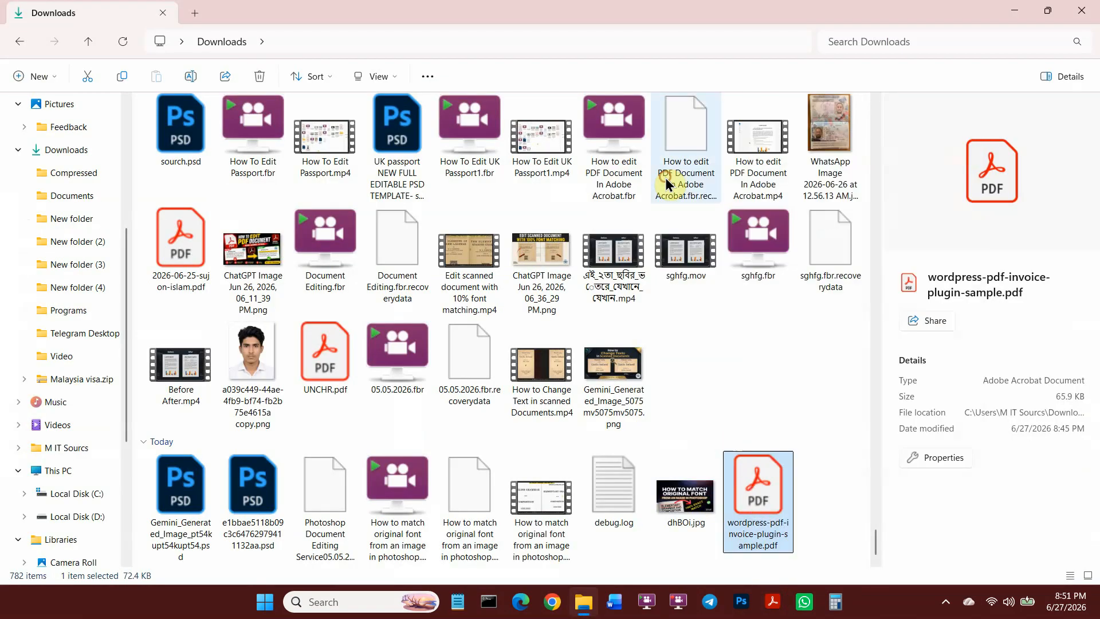
pyautogui.scroll(-2, 703, 344)
pyautogui.scroll(2, 569, 347)
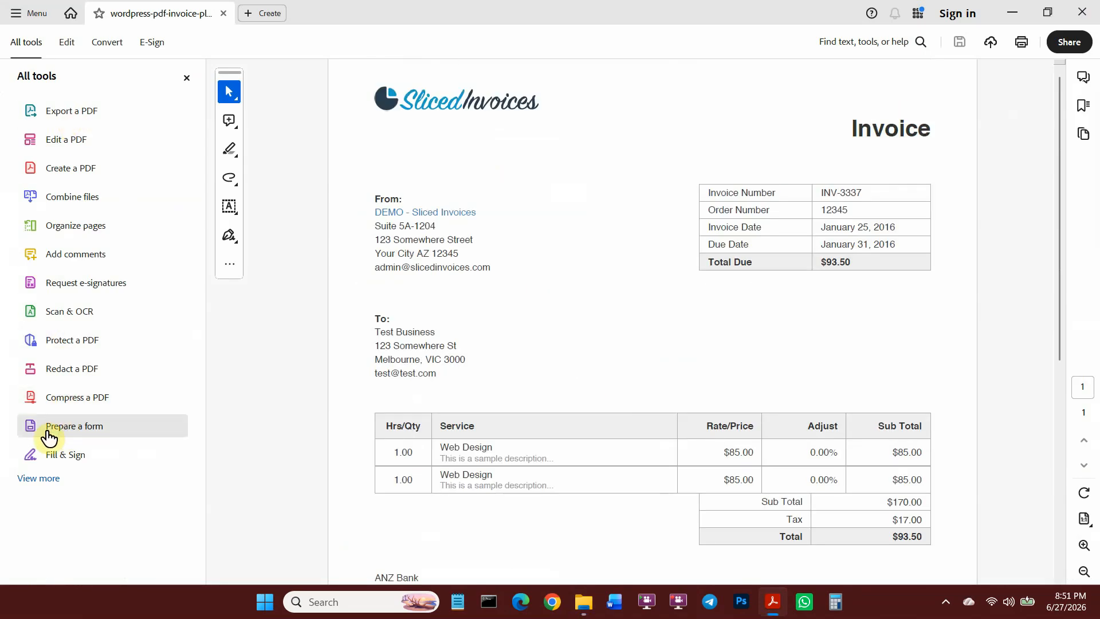
# Run Prepare a form on the invoice and select the detected fields from Service to Total Due.
pyautogui.click(90, 431)
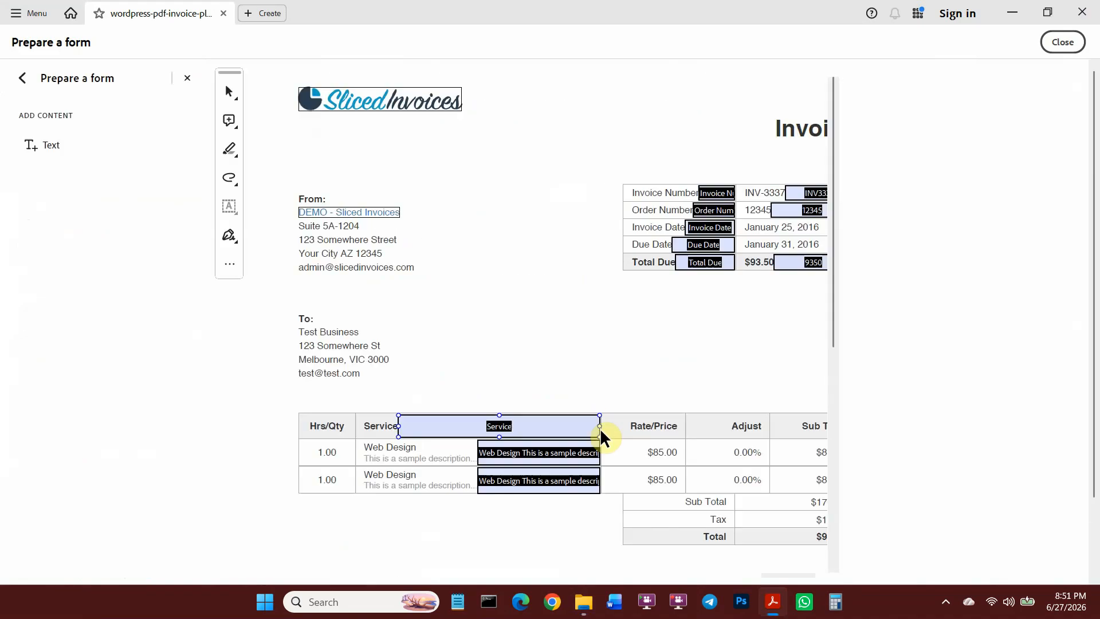
pyautogui.click(933, 155)
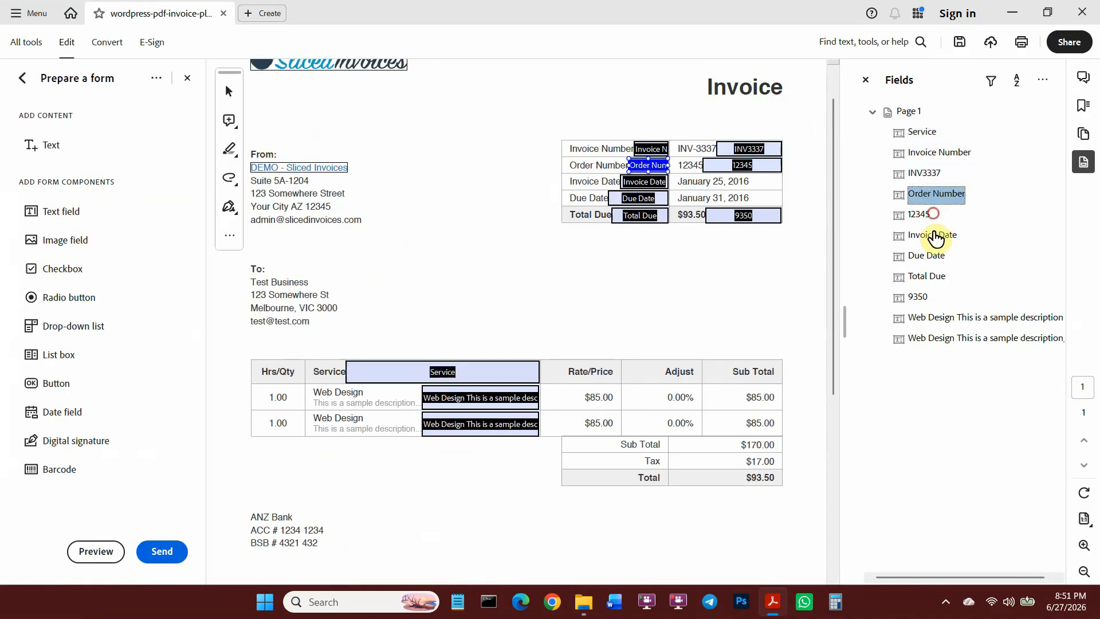
pyautogui.keyDown('shift'); pyautogui.click(918, 276); pyautogui.keyUp('shift')
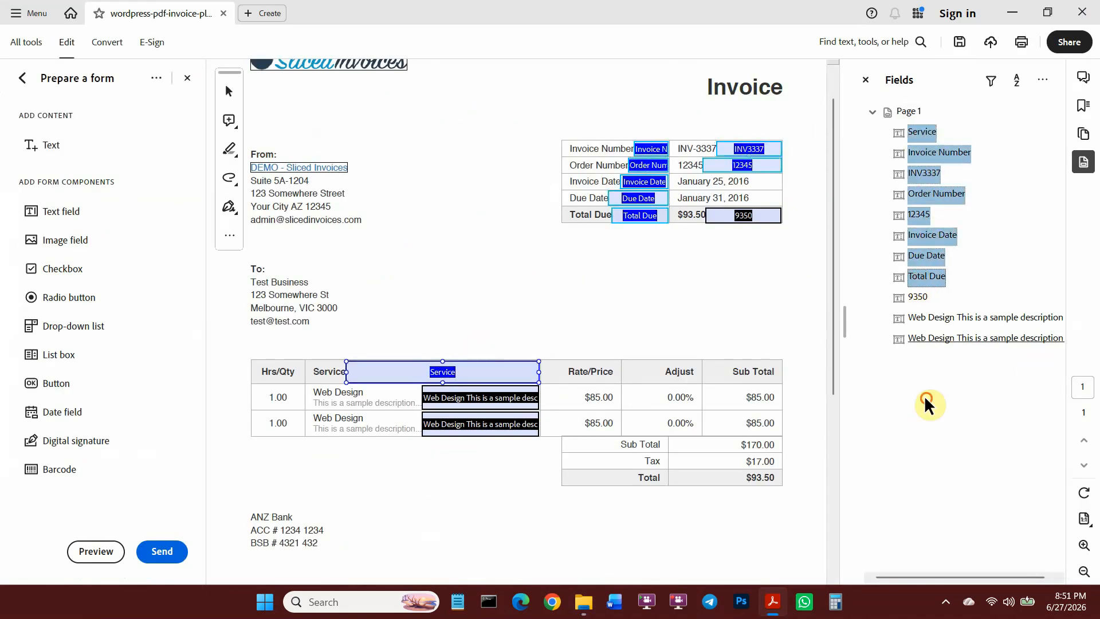
pyautogui.scroll(5, 706, 127)
# Delete the auto-detected fields in the invoice header, starting with Invoice Number.
pyautogui.click(519, 201)
pyautogui.press('Delete')
pyautogui.click(525, 233)
pyautogui.press('Delete')
pyautogui.click(520, 290)
pyautogui.press('Delete')
pyautogui.click(485, 349)
pyautogui.press('Delete')
pyautogui.click(490, 400)
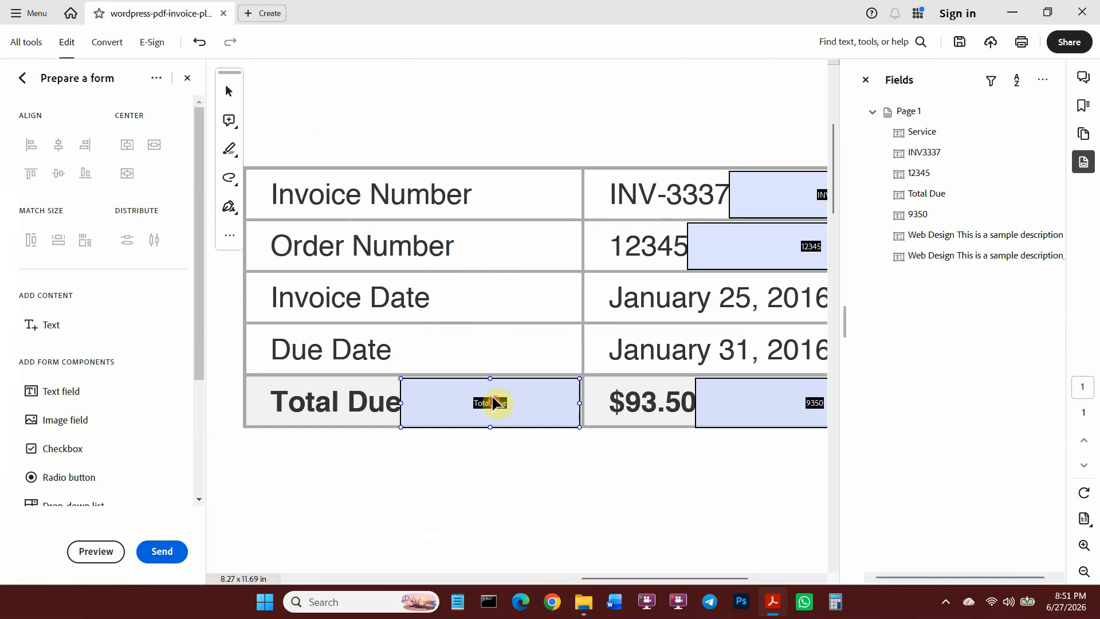
pyautogui.press('Delete')
pyautogui.scroll(-5, 761, 295)
pyautogui.scroll(3, 745, 194)
# Delete the leftover detected fields, including the last Web Design field, and close the field list.
pyautogui.click(699, 216)
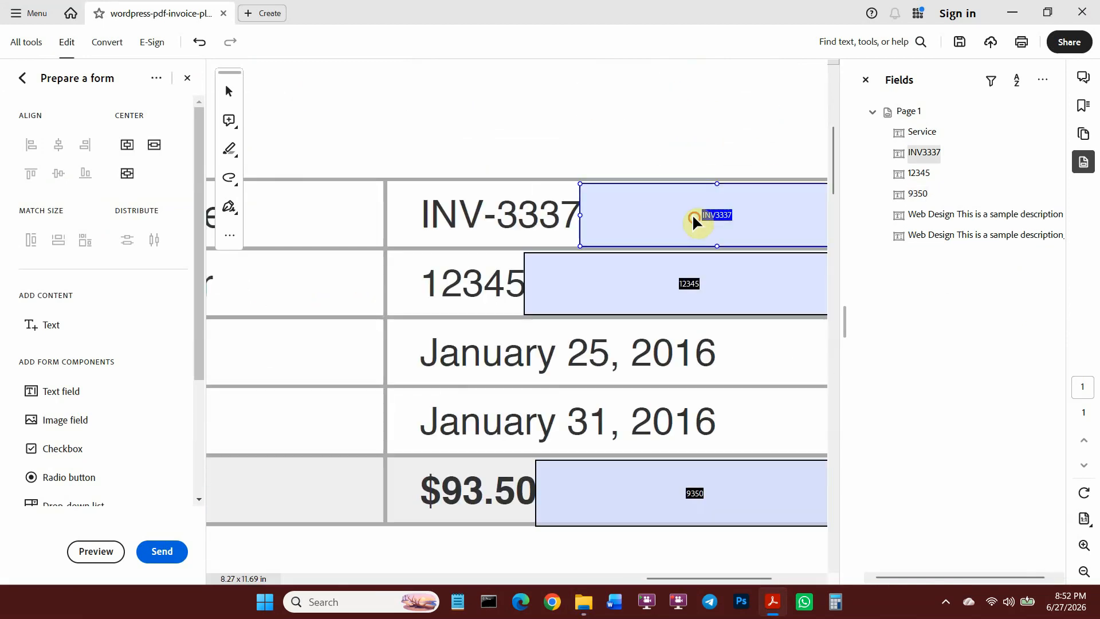
pyautogui.press('Delete')
pyautogui.click(668, 484)
pyautogui.press('Delete')
pyautogui.scroll(-5, 630, 344)
pyautogui.click(552, 204)
pyautogui.click(527, 429)
pyautogui.press('Delete')
pyautogui.scroll(-5, 586, 308)
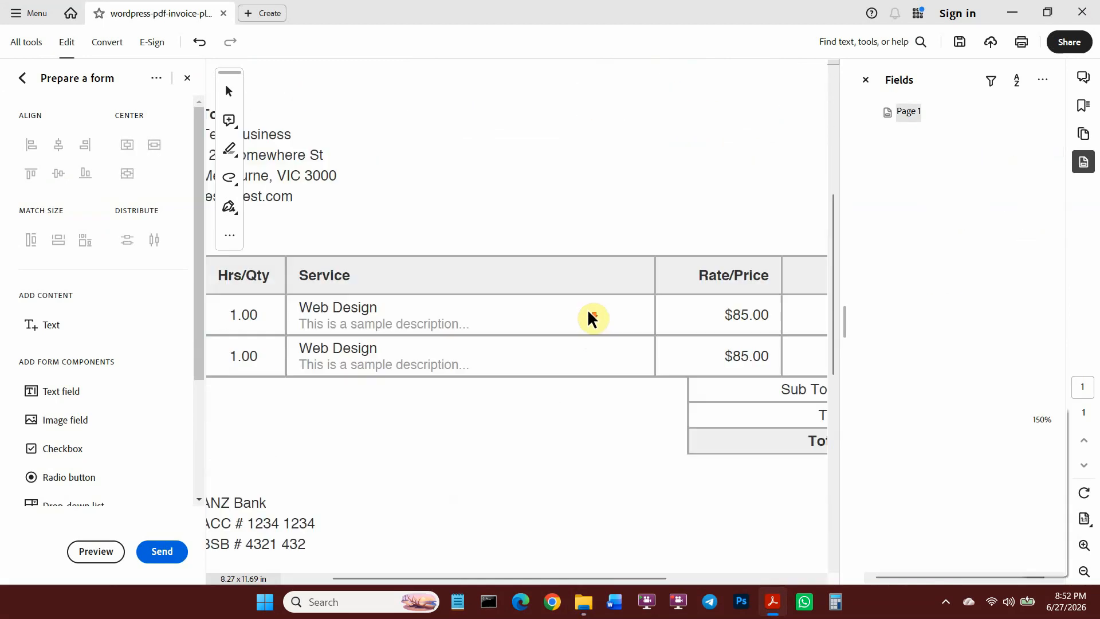
pyautogui.click(865, 80)
# Erase the invoice number INV-3337 and order number 12345 from the header table.
pyautogui.scroll(-2, 574, 265)
pyautogui.scroll(-2, 449, 410)
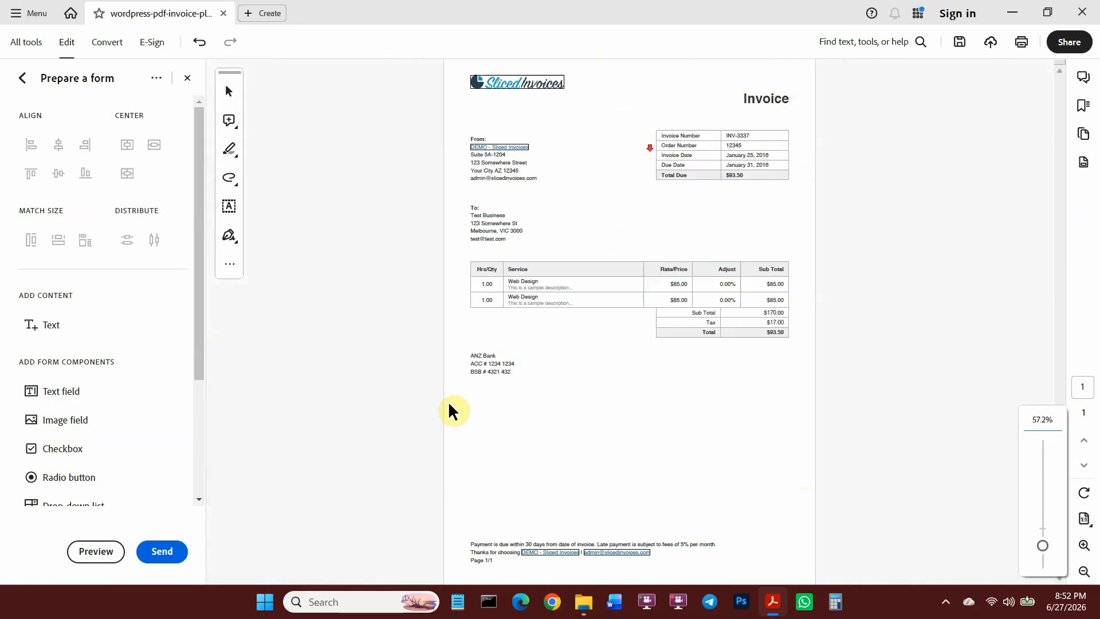
pyautogui.scroll(6, 899, 103)
pyautogui.click(713, 178)
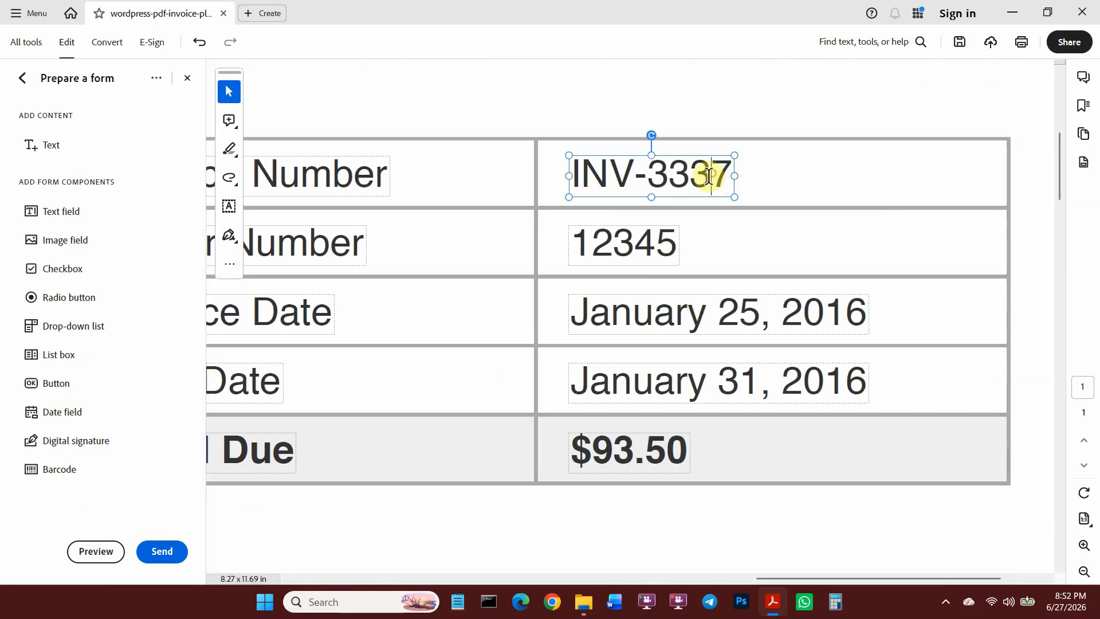
pyautogui.doubleClick(697, 173)
pyautogui.press('Delete')
pyautogui.click(630, 253)
pyautogui.doubleClick(631, 253)
pyautogui.press('Delete')
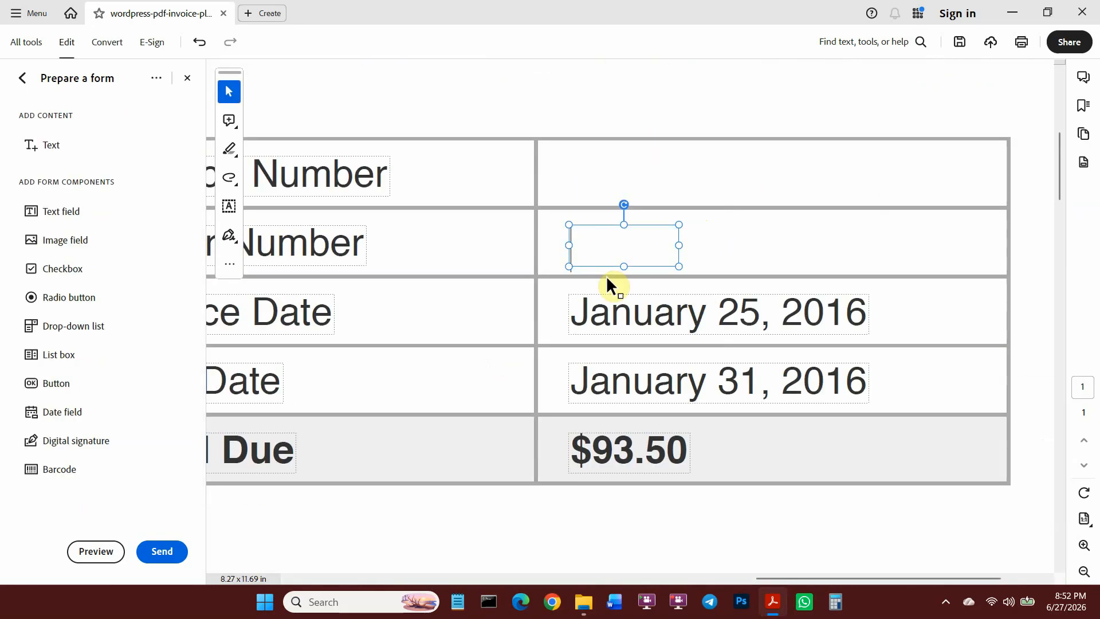
# Erase the January 25, 2016 and January 31, 2016 dates and the $93.50 total due.
pyautogui.doubleClick(631, 307)
pyautogui.press('Delete')
pyautogui.click(617, 383)
pyautogui.doubleClick(617, 383)
pyautogui.press('Delete')
pyautogui.click(622, 456)
pyautogui.doubleClick(621, 457)
pyautogui.press('Delete')
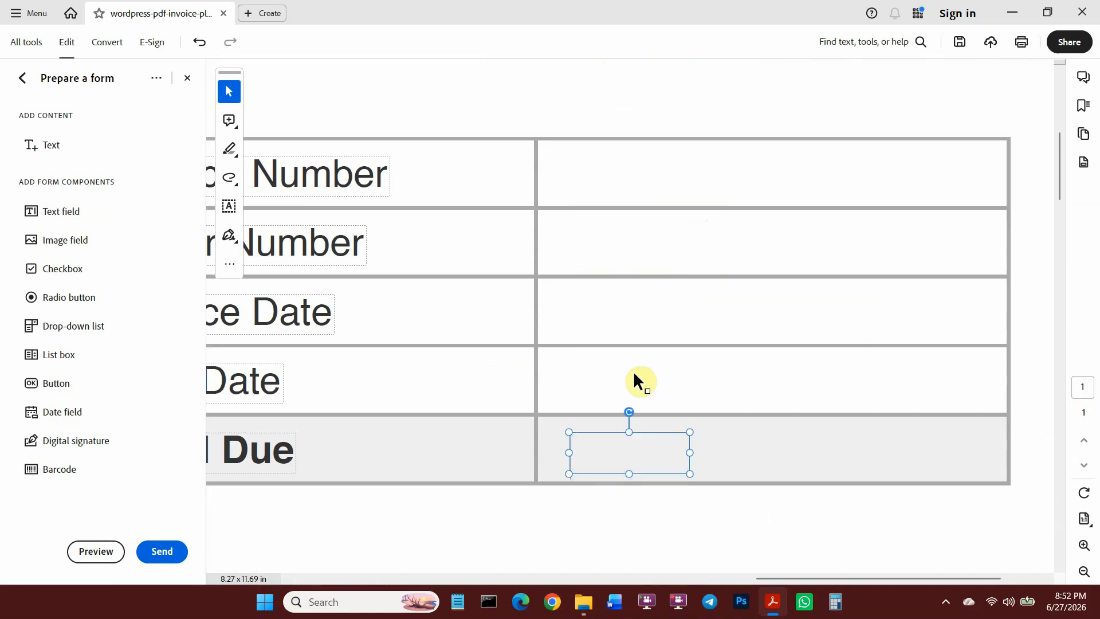
pyautogui.scroll(-4, 633, 370)
pyautogui.scroll(-2, 687, 310)
pyautogui.scroll(-4, 550, 353)
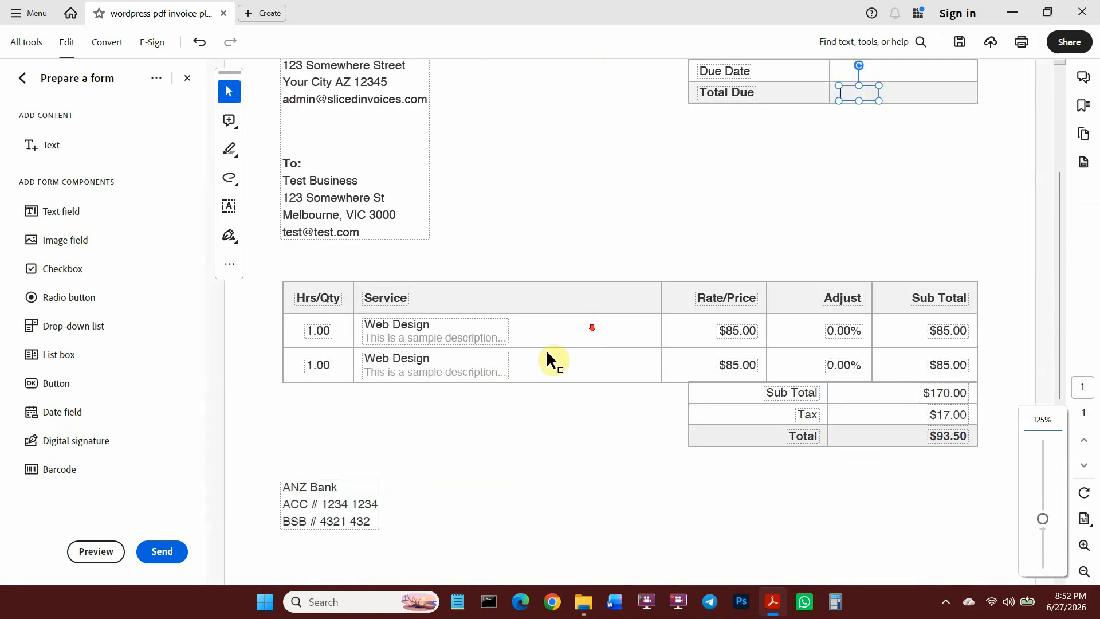
pyautogui.scroll(6, 612, 352)
pyautogui.press('ctrl')
pyautogui.scroll(2, 1030, 269)
pyautogui.scroll(1, 1029, 263)
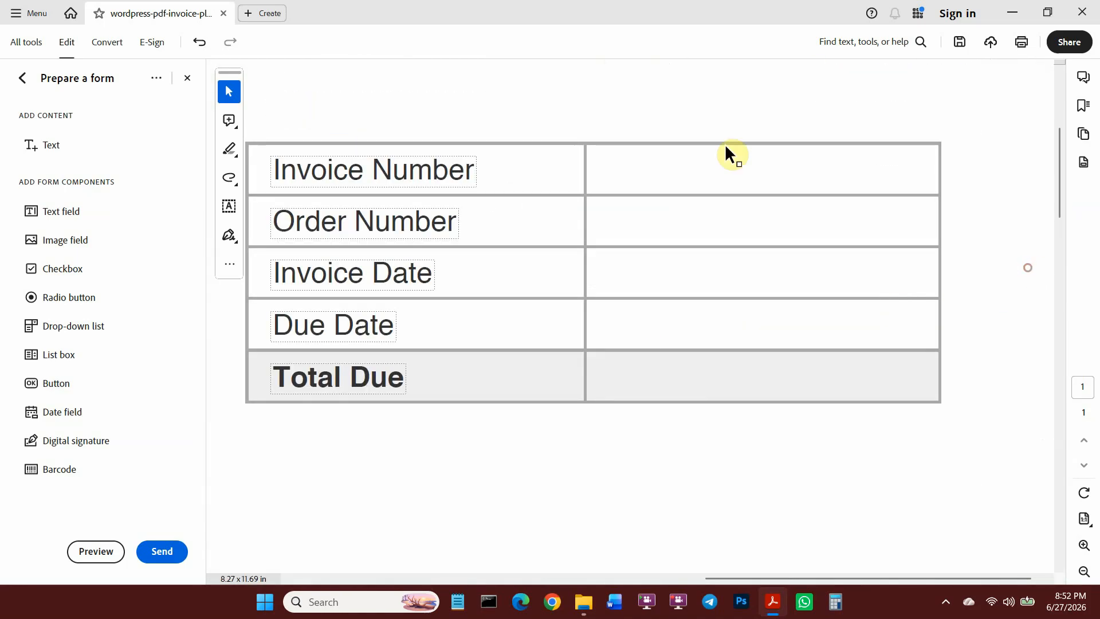
# Draw a text field over the Invoice Number value cell and resize it to the cell borders.
pyautogui.click(64, 211)
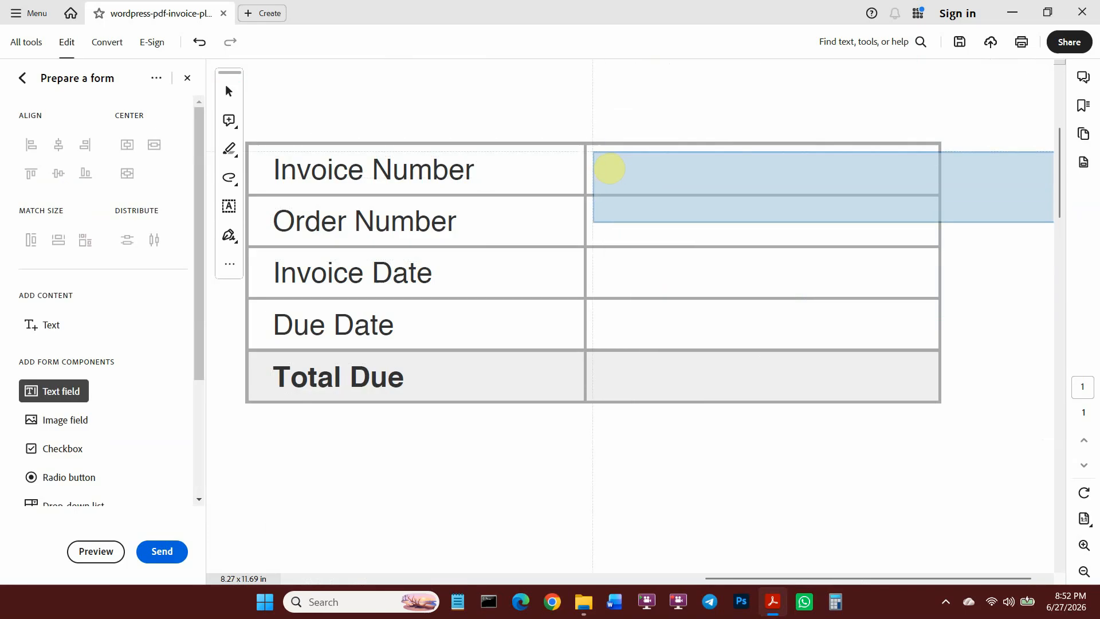
pyautogui.click(586, 145)
pyautogui.click(229, 91)
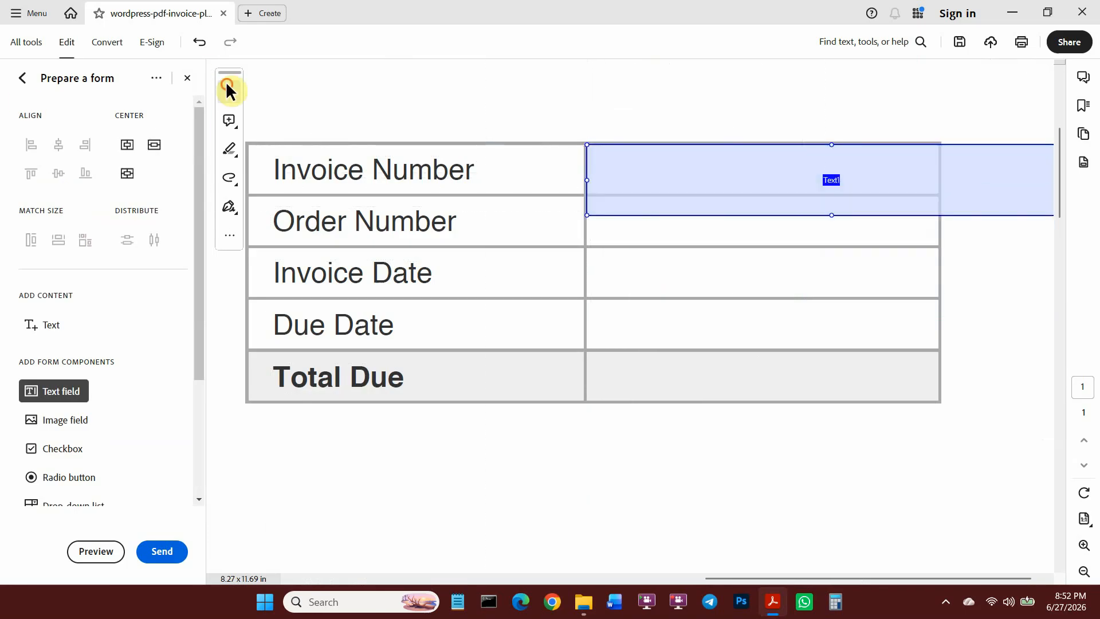
pyautogui.scroll(-1, 1009, 228)
pyautogui.scroll(1, 1020, 224)
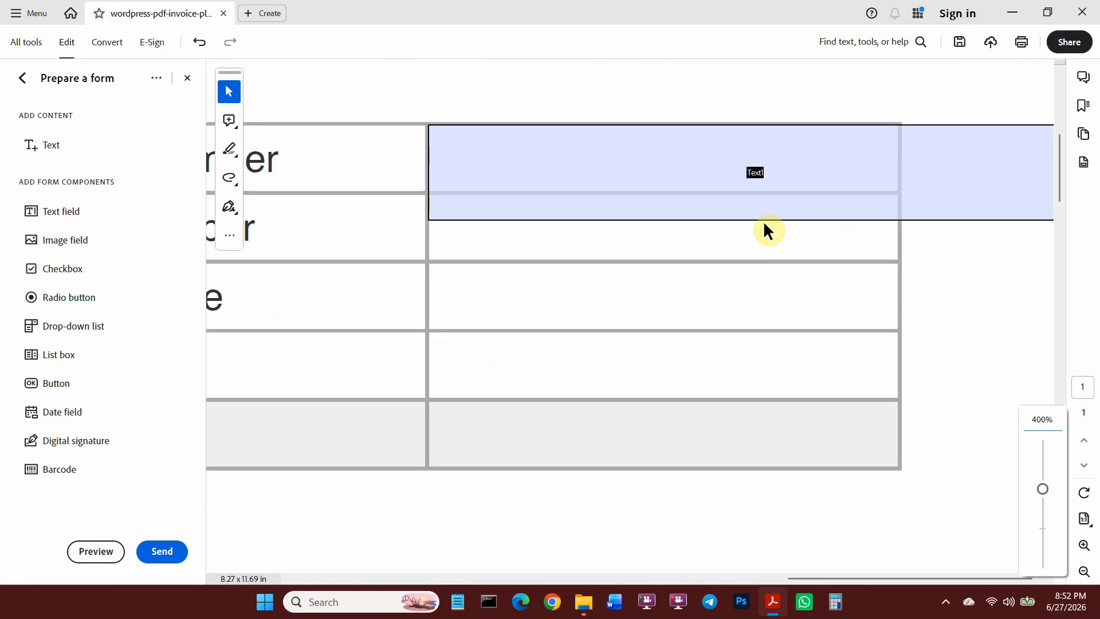
pyautogui.click(773, 210)
pyautogui.moveTo(775, 209); pyautogui.dragTo(799, 190)
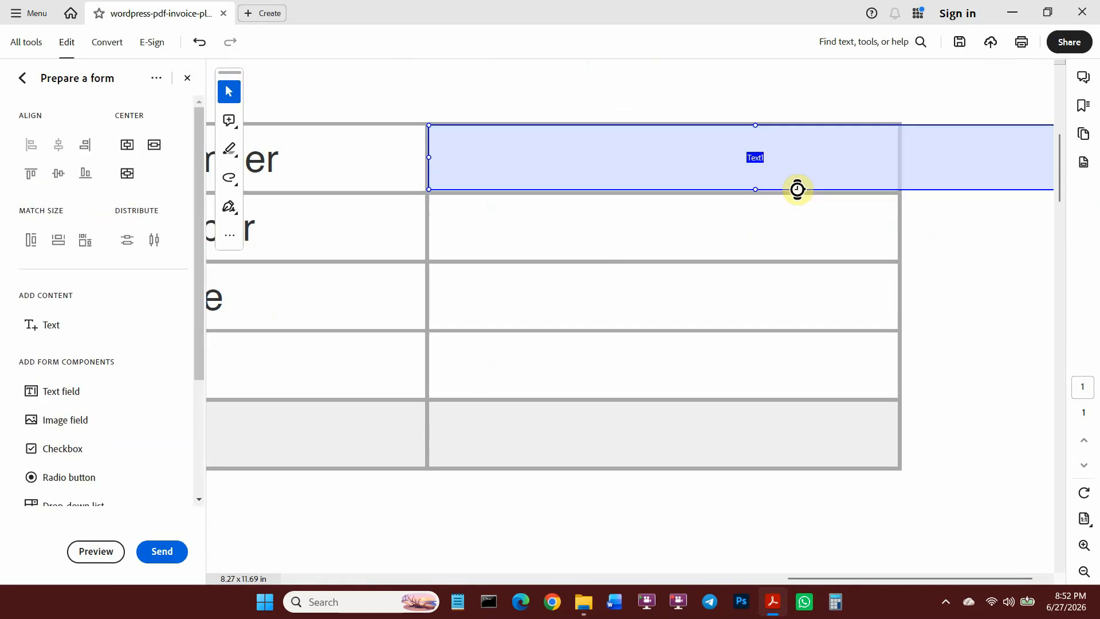
pyautogui.moveTo(879, 579); pyautogui.dragTo(918, 580)
pyautogui.moveTo(1051, 156); pyautogui.dragTo(862, 201)
pyautogui.moveTo(842, 579); pyautogui.dragTo(785, 587)
pyautogui.scroll(-1, 626, 368)
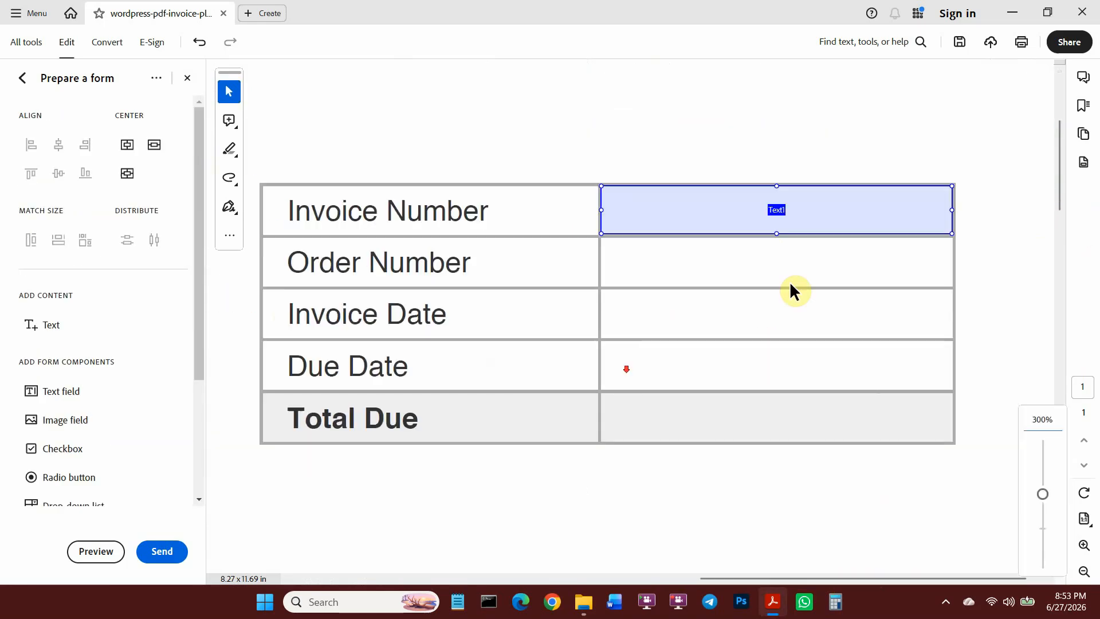
# Name the field Invoice Number in its properties, keeping font size 12 and Left alignment.
pyautogui.doubleClick(783, 218)
pyautogui.moveTo(420, 266); pyautogui.dragTo(272, 275)
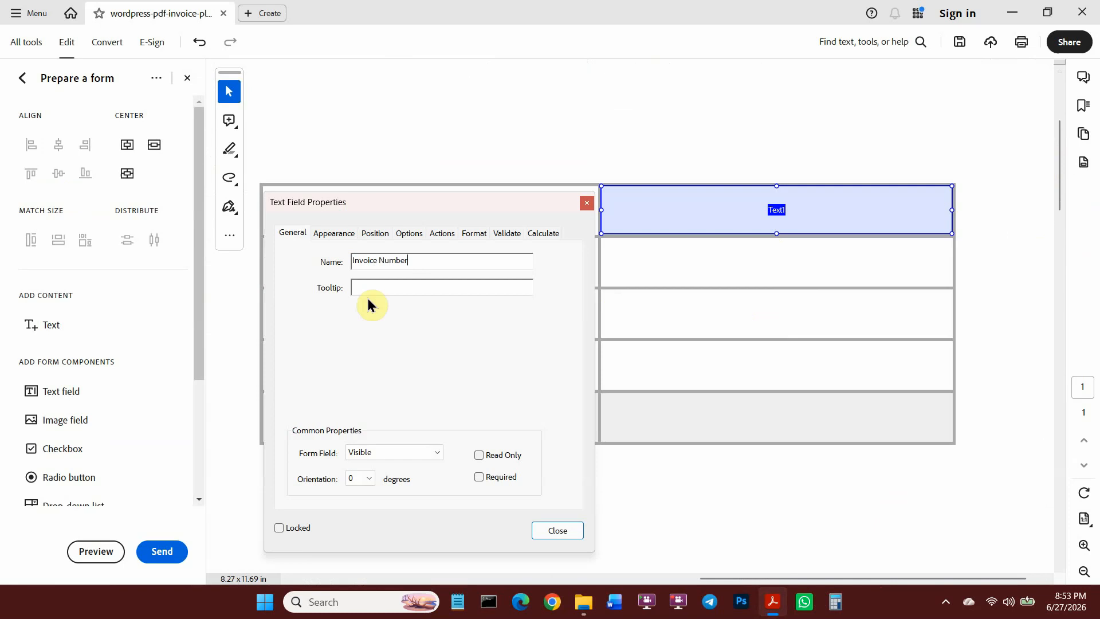
pyautogui.click(337, 233)
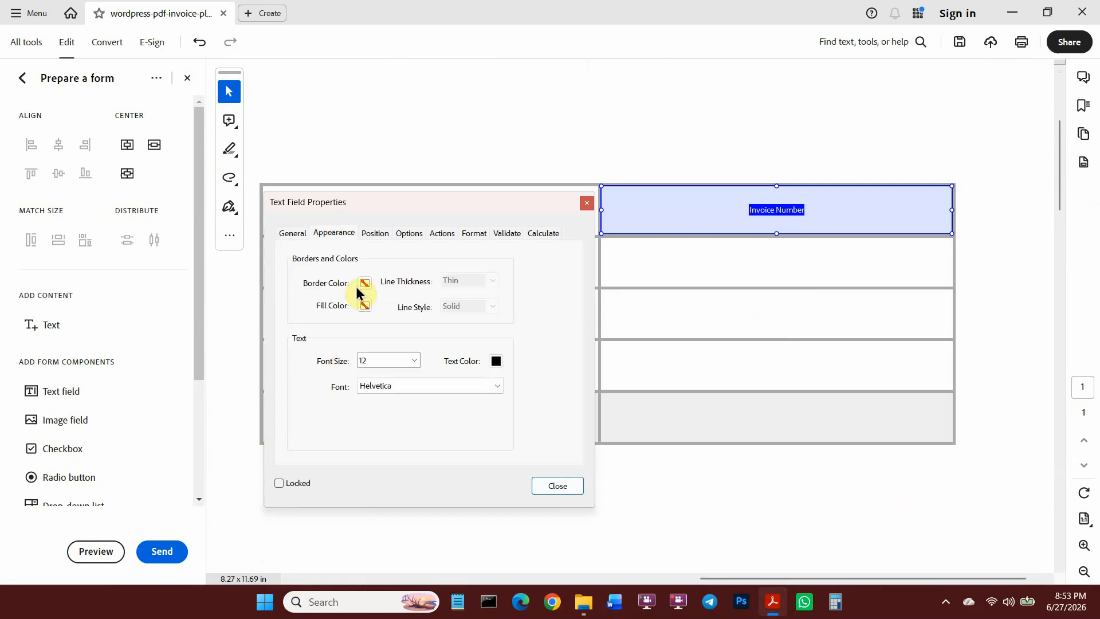
pyautogui.click(449, 385)
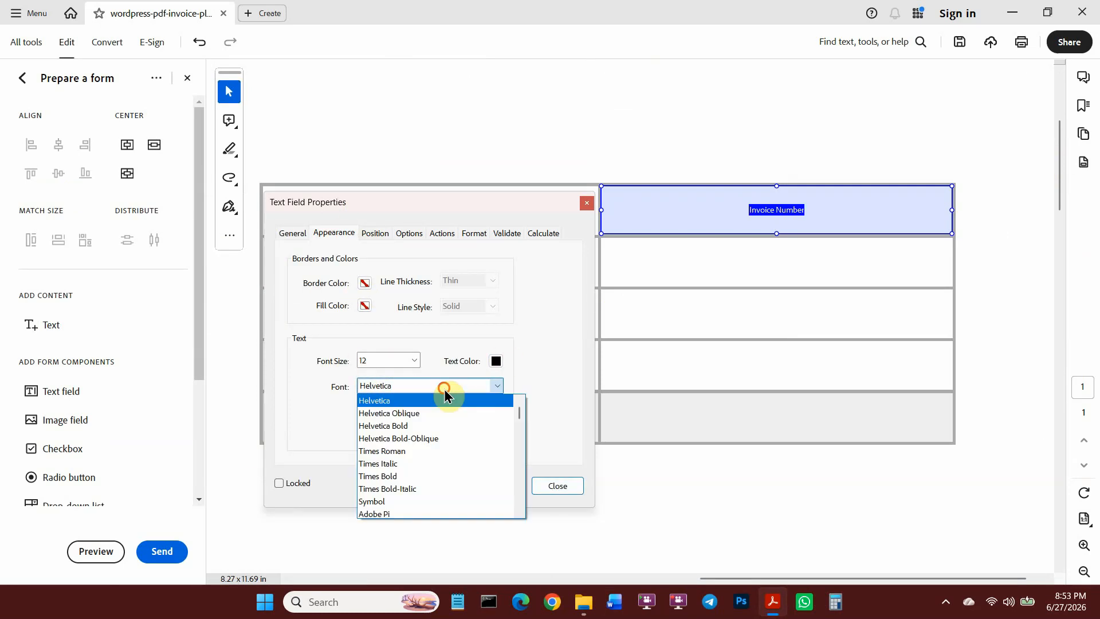
pyautogui.click(414, 359)
pyautogui.click(363, 439)
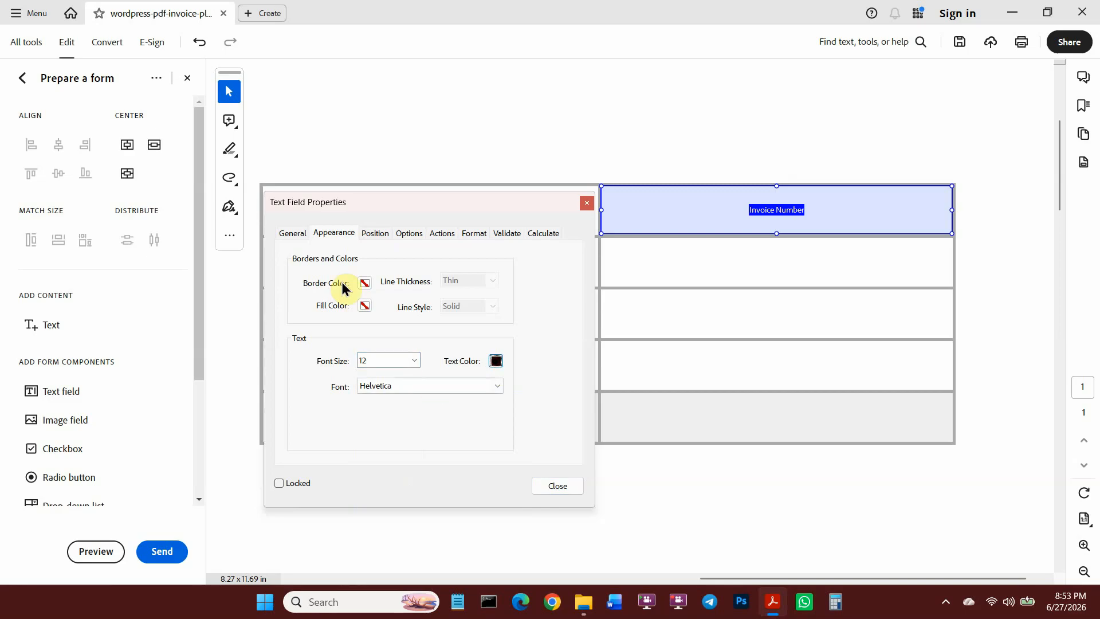
pyautogui.click(375, 232)
pyautogui.click(409, 233)
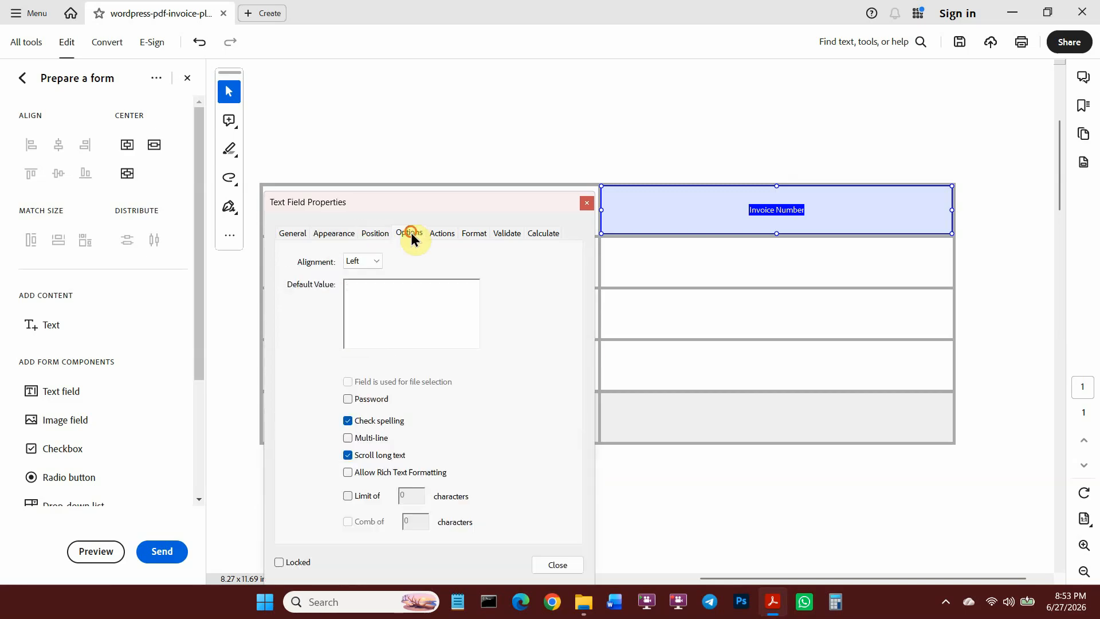
pyautogui.click(375, 262)
pyautogui.click(355, 270)
pyautogui.click(441, 232)
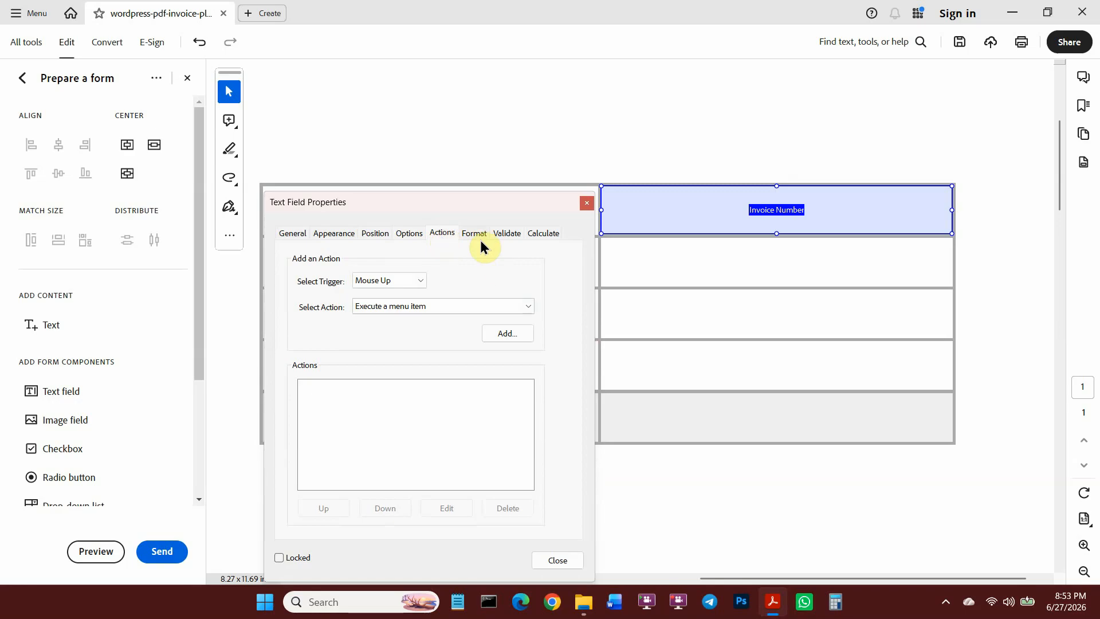
pyautogui.click(506, 234)
pyautogui.click(557, 438)
pyautogui.scroll(-3, 164, 445)
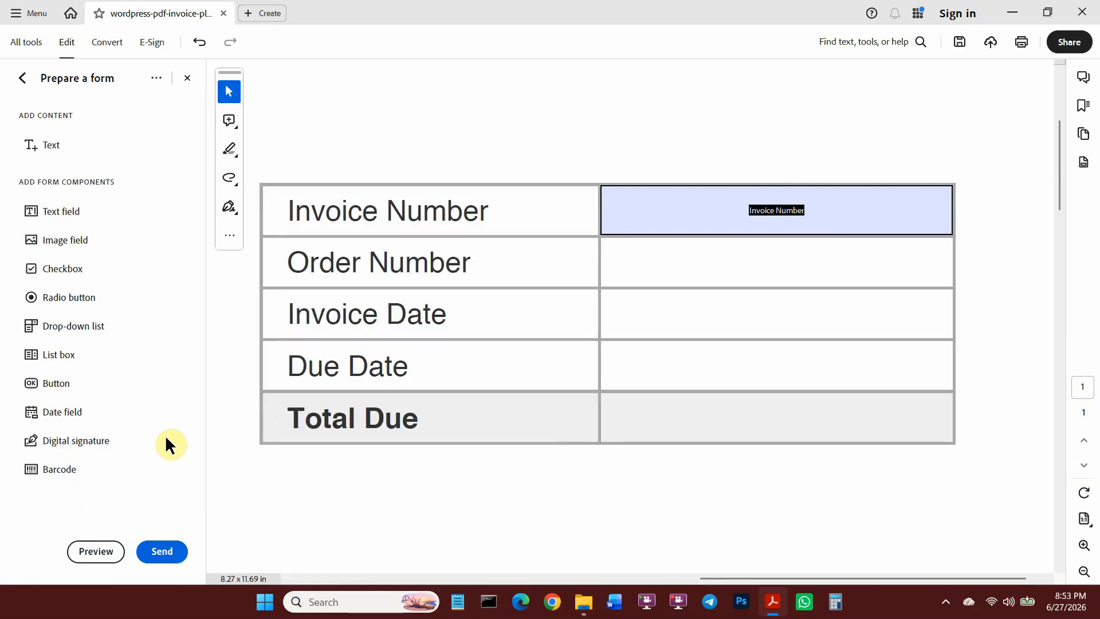
# Preview the form and place the cursor in the Invoice Number field.
pyautogui.click(95, 551)
pyautogui.click(573, 211)
pyautogui.click(736, 210)
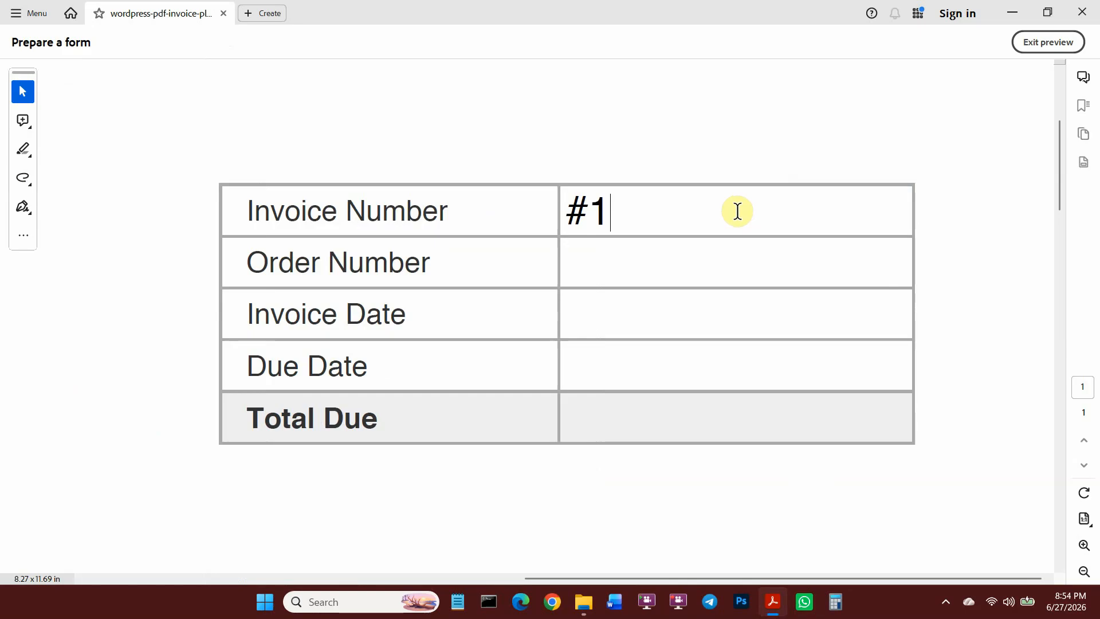
# Exit preview and return to Prepare a form editing.
pyautogui.click(1048, 42)
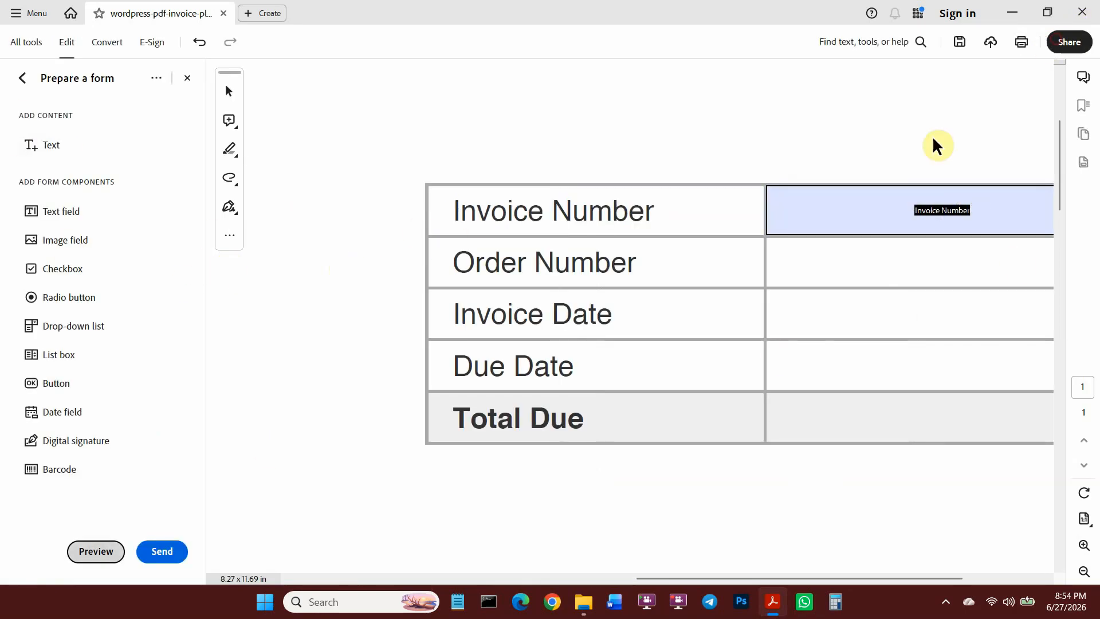
pyautogui.scroll(-1, 473, 287)
# Copy the Invoice Number field into the Order Number row and rename the copy Order Number.
pyautogui.click(907, 207)
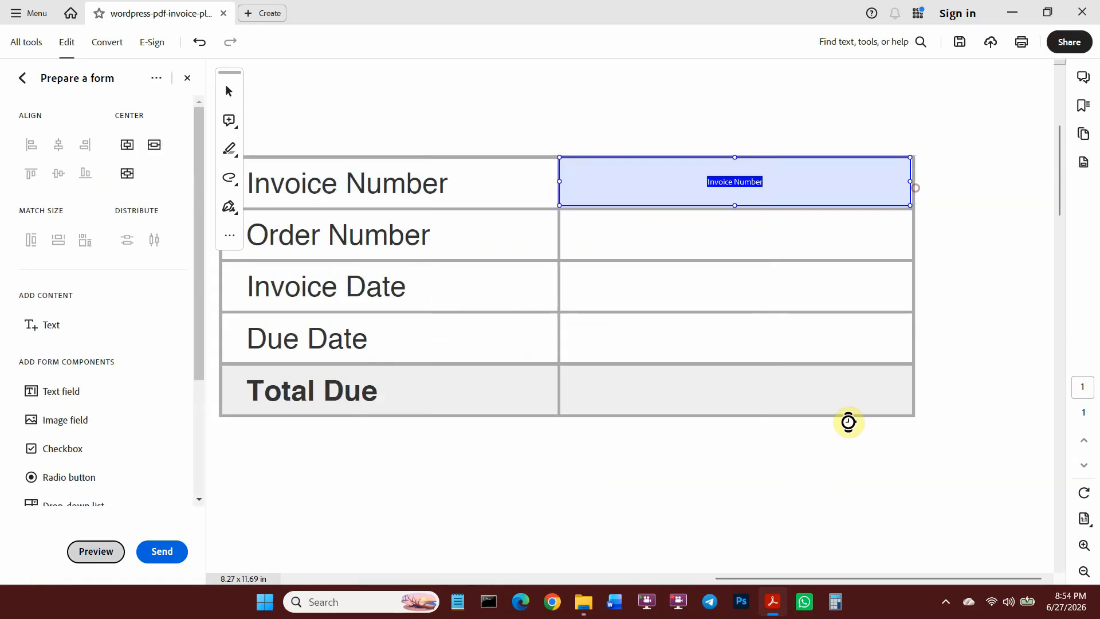
pyautogui.moveTo(731, 187); pyautogui.dragTo(755, 239)
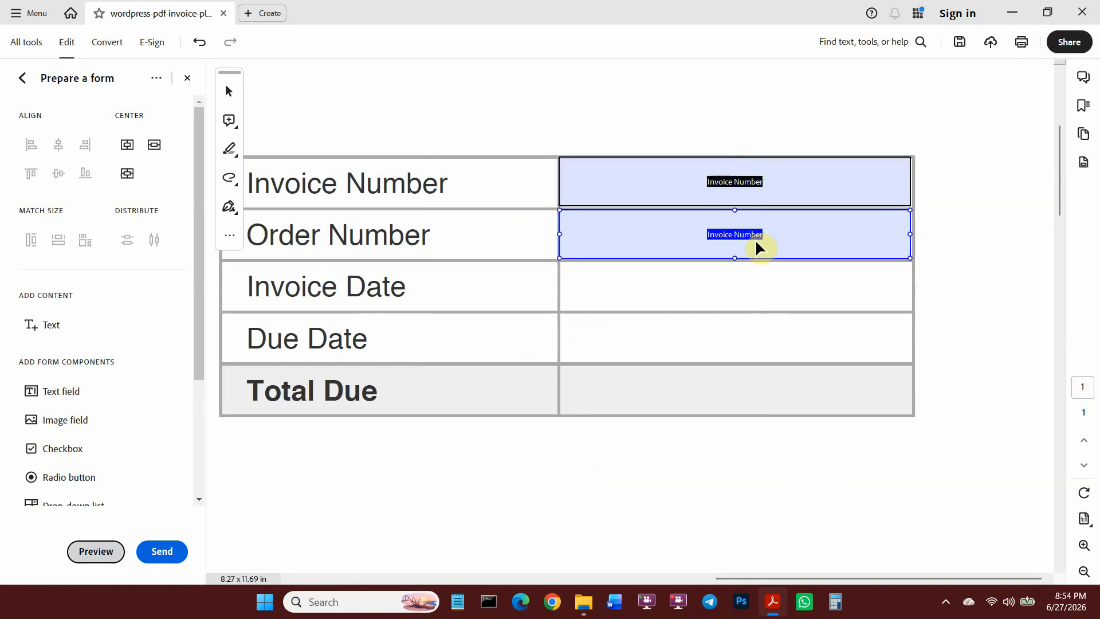
pyautogui.doubleClick(755, 238)
pyautogui.click(251, 233)
pyautogui.moveTo(363, 197); pyautogui.dragTo(775, 123)
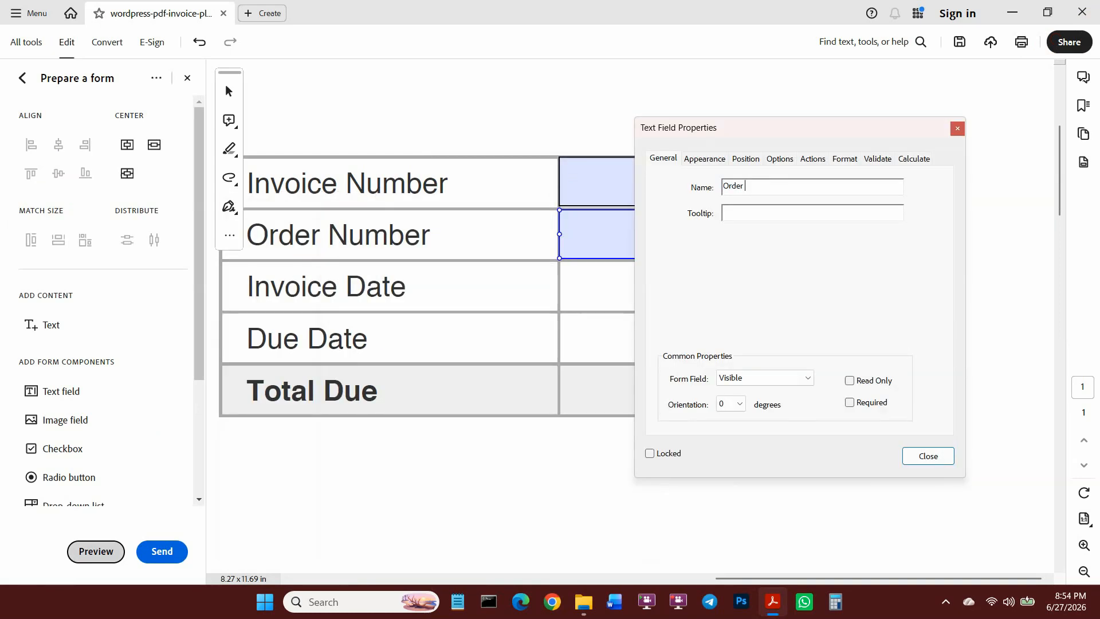
pyautogui.write('Order Number')
pyautogui.click(928, 455)
pyautogui.hscroll(-5, 253, 337)
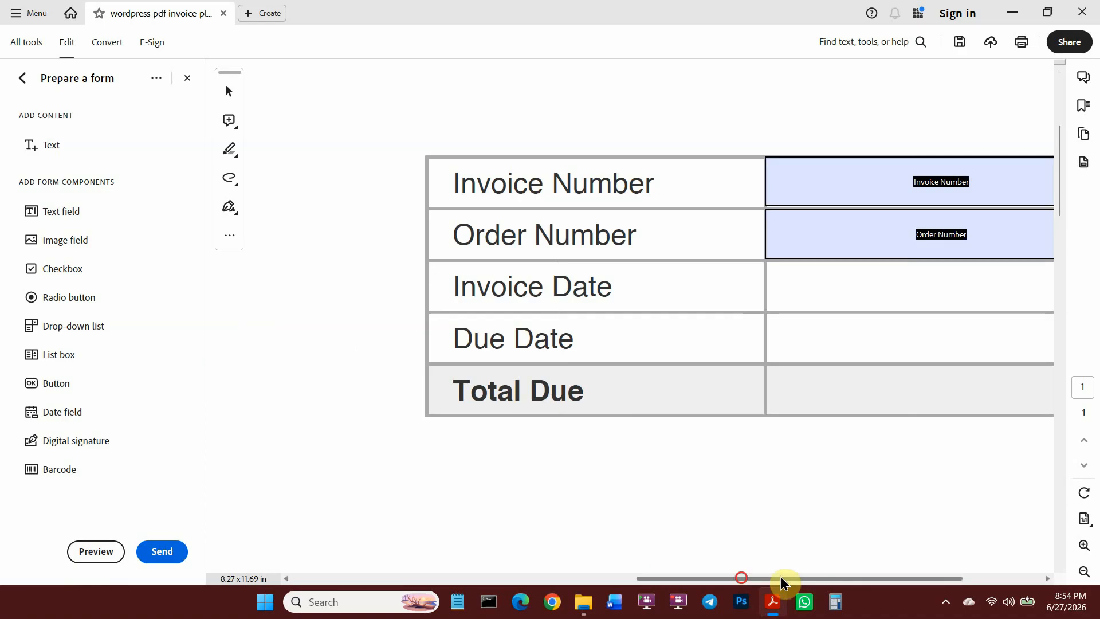
pyautogui.moveTo(780, 576); pyautogui.dragTo(825, 576)
pyautogui.click(801, 201)
pyautogui.moveTo(799, 250); pyautogui.dragTo(817, 287)
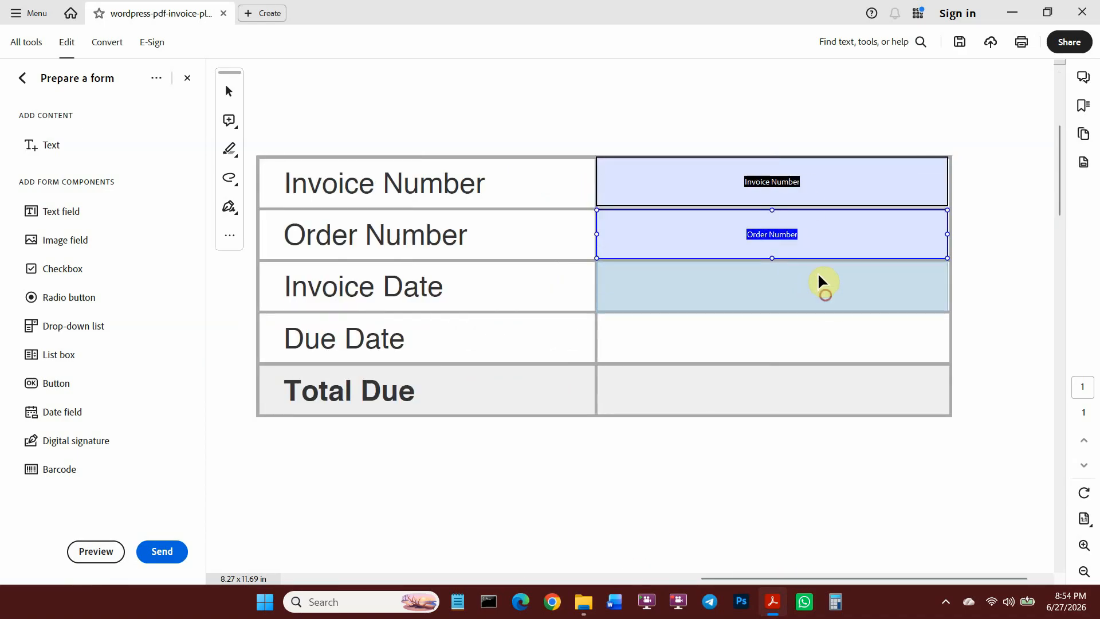
# Rename the copied field for Invoice Date and give it a Date format.
pyautogui.doubleClick(817, 286)
pyautogui.tripleClick(417, 187)
pyautogui.press('BackSpace')
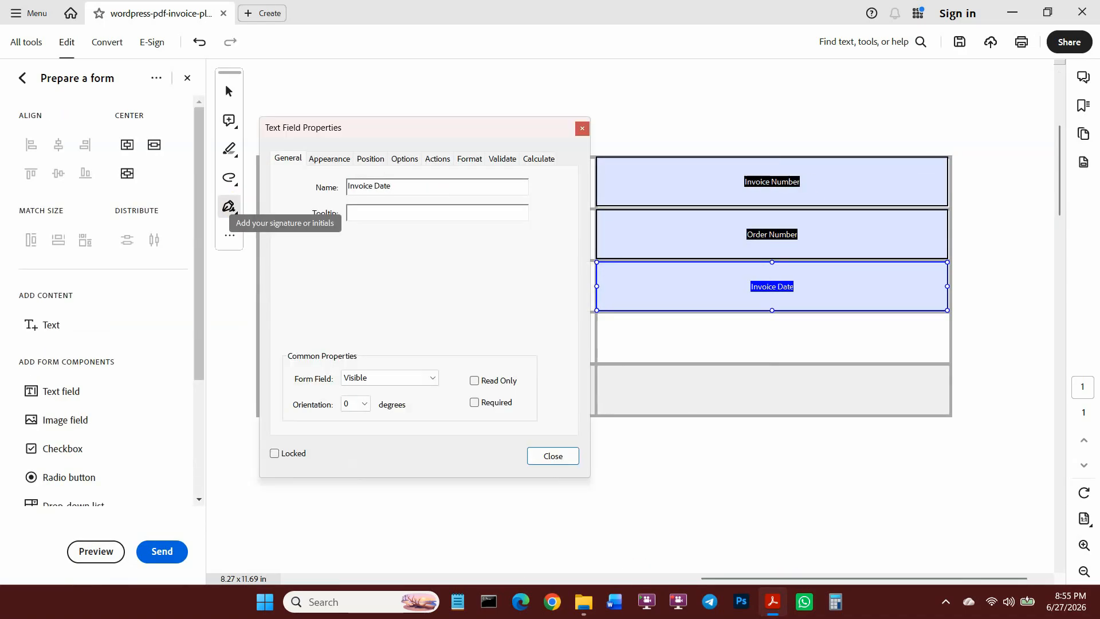
pyautogui.click(329, 159)
pyautogui.click(404, 159)
pyautogui.click(470, 158)
pyautogui.click(401, 187)
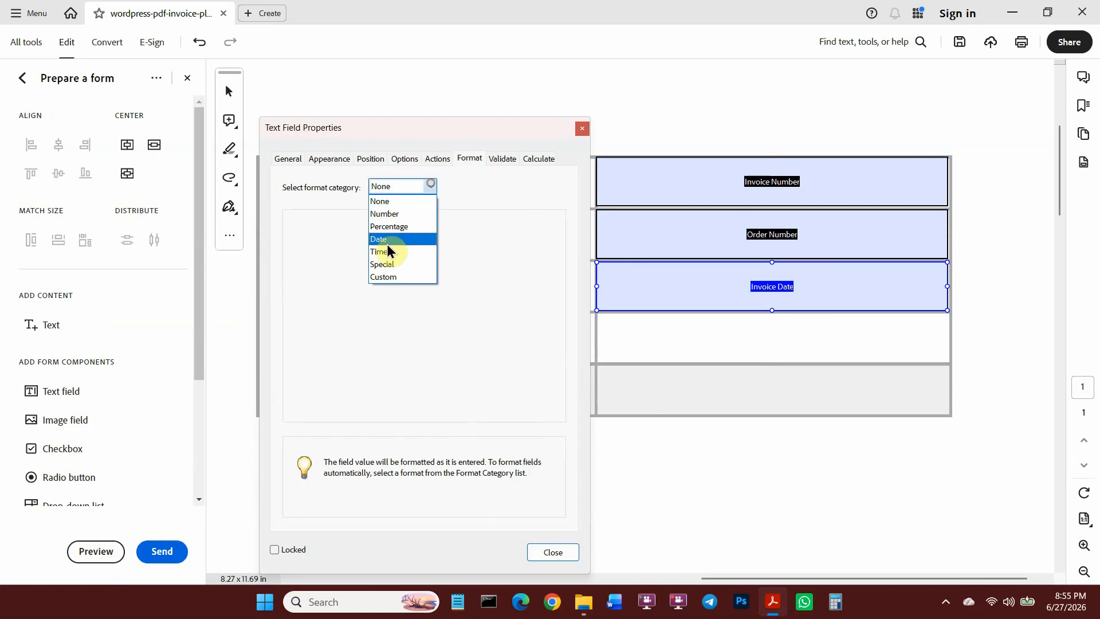
pyautogui.click(387, 245)
pyautogui.scroll(-3, 311, 315)
pyautogui.scroll(3, 312, 295)
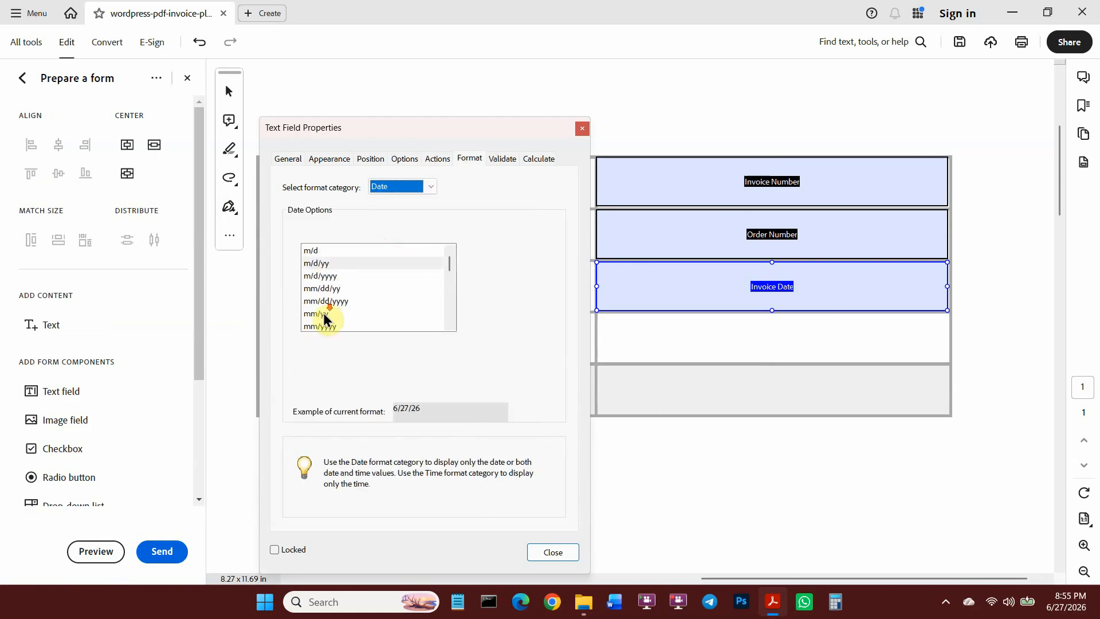
pyautogui.scroll(-2, 324, 318)
pyautogui.click(329, 314)
pyautogui.click(552, 552)
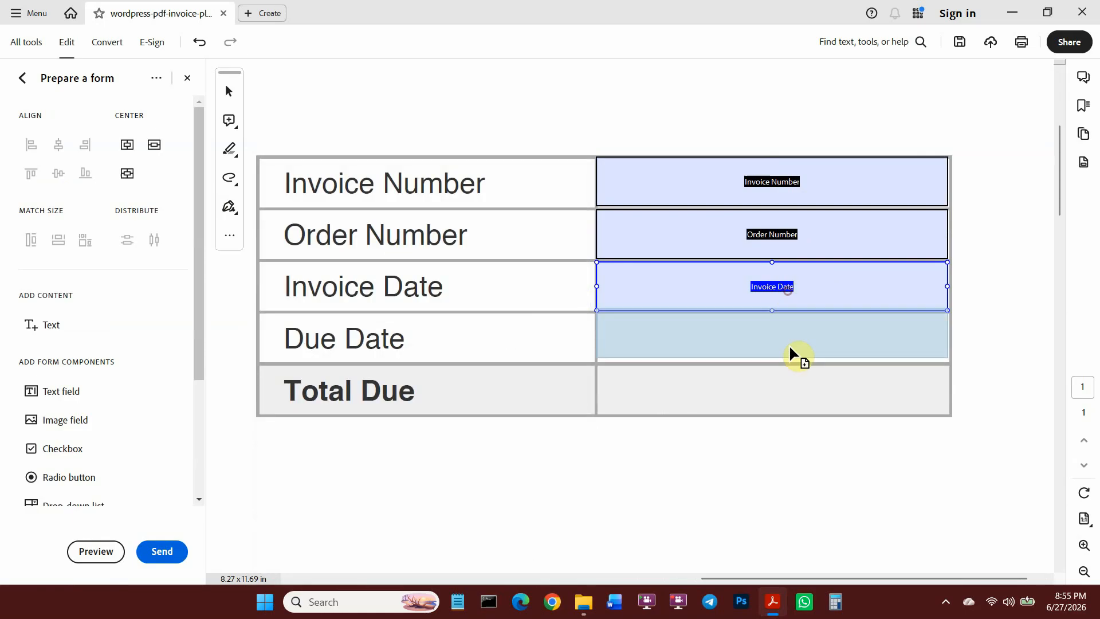
# Add a copy of the date field in the Due Date row named Due Date.
pyautogui.click(799, 340)
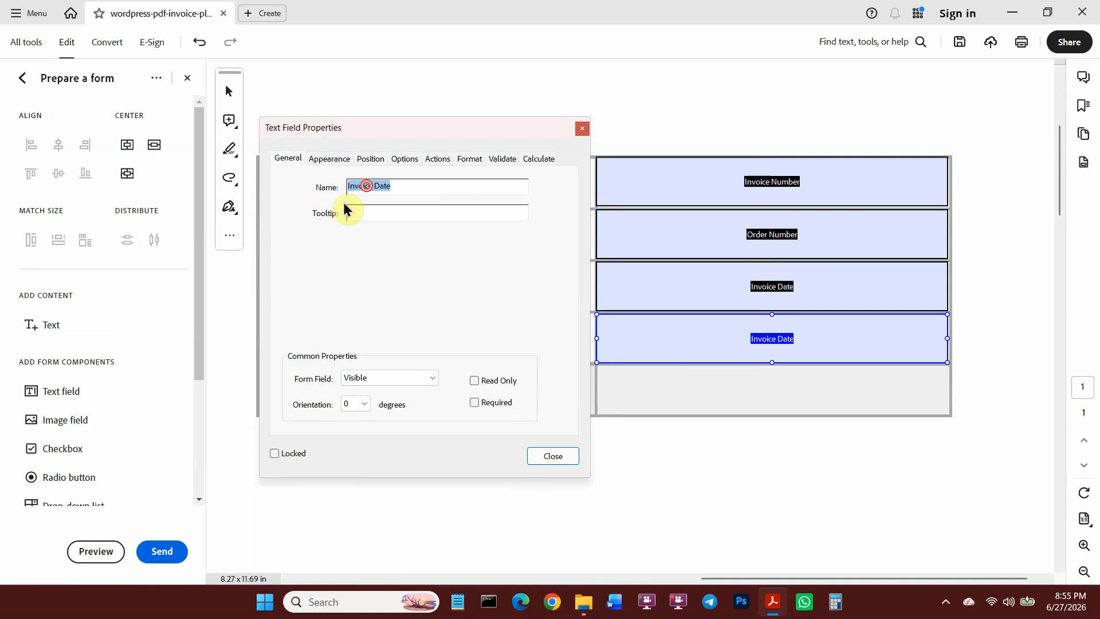
pyautogui.click(550, 458)
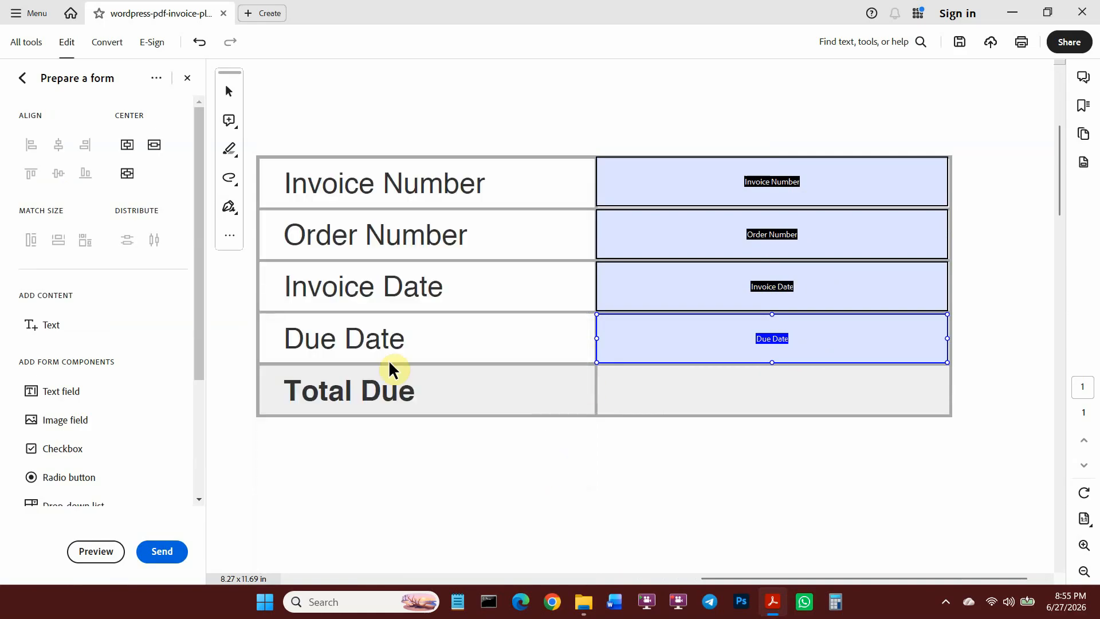
pyautogui.scroll(-1, 497, 367)
# Add a Total Due field with its font set, then preview the form.
pyautogui.moveTo(810, 163); pyautogui.dragTo(864, 372)
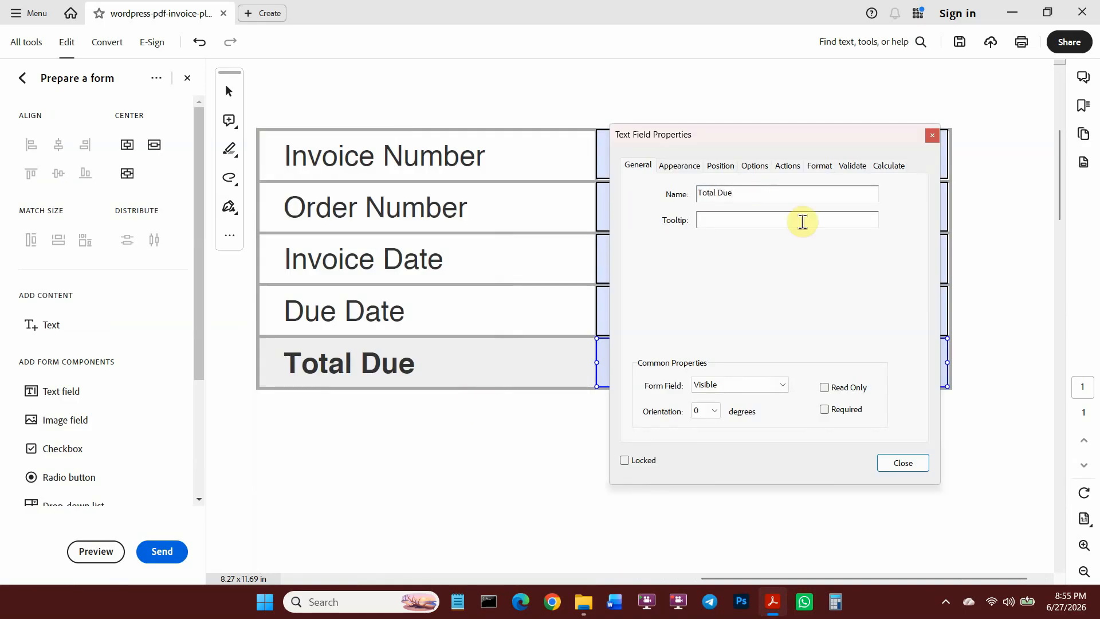
pyautogui.click(668, 164)
pyautogui.click(714, 168)
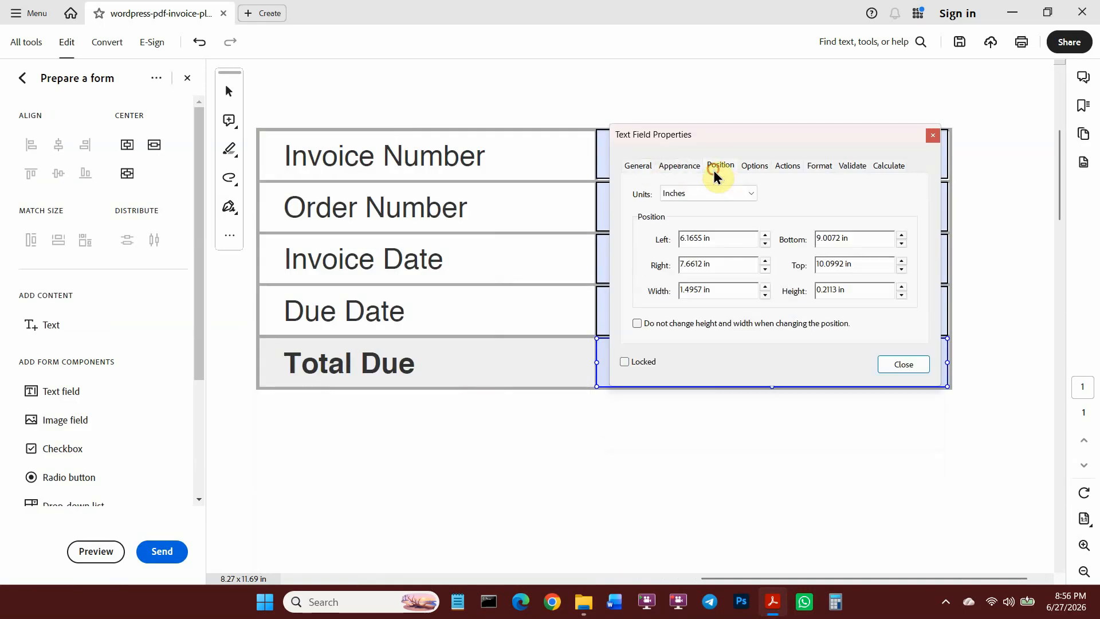
pyautogui.click(680, 166)
pyautogui.click(776, 317)
pyautogui.click(737, 355)
pyautogui.press('Return')
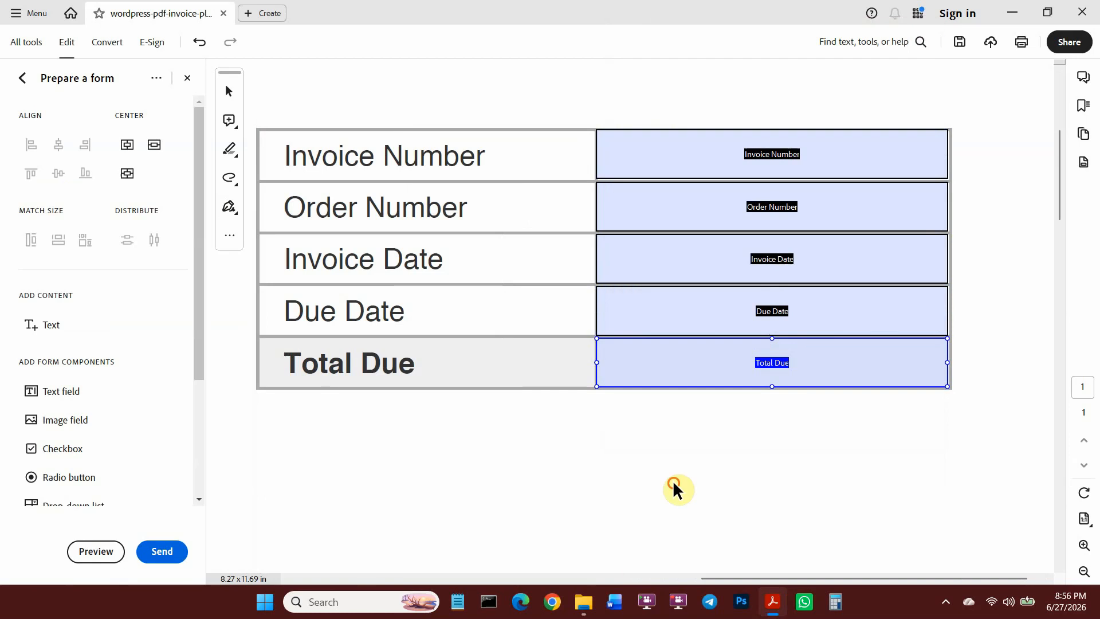
pyautogui.click(672, 480)
pyautogui.click(86, 550)
pyautogui.click(726, 150)
# Test-fill invoice number 0001214, order 00012, and dates 27-Jun-2026 and 30-Jun-2026.
pyautogui.write('0001214')
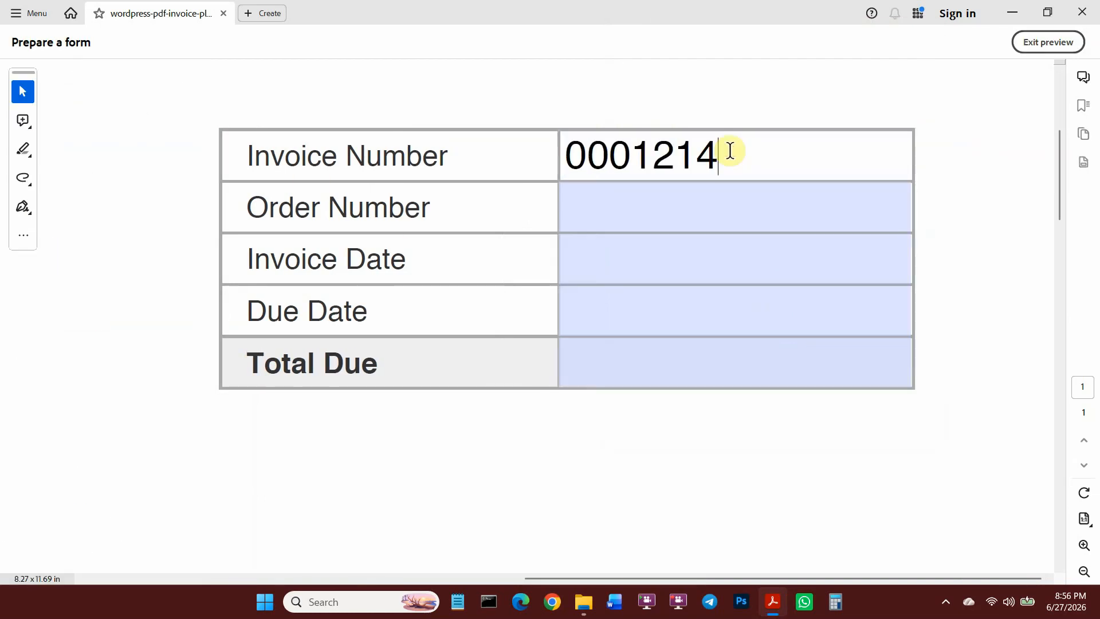
pyautogui.click(594, 204)
pyautogui.write('00012')
pyautogui.click(602, 239)
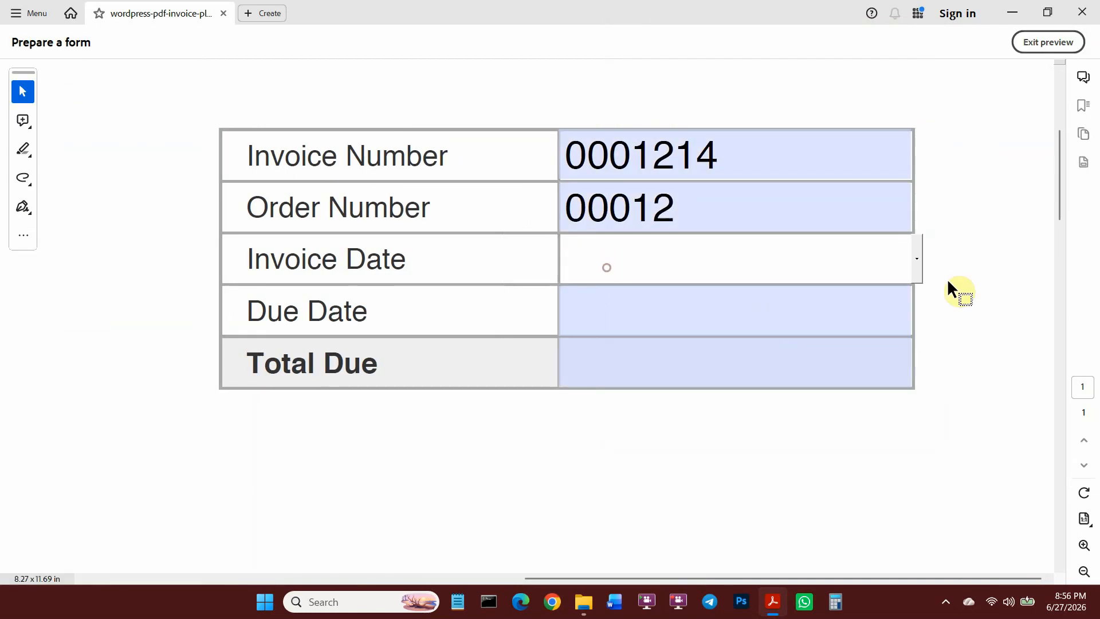
pyautogui.click(917, 258)
pyautogui.click(892, 356)
pyautogui.click(655, 312)
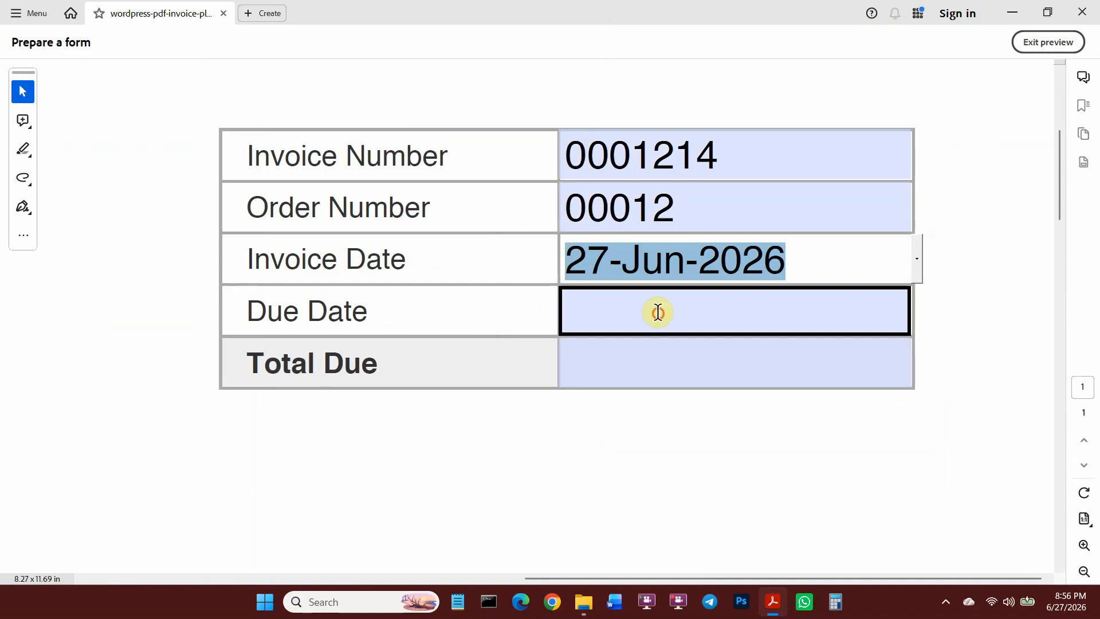
pyautogui.click(917, 306)
pyautogui.click(815, 422)
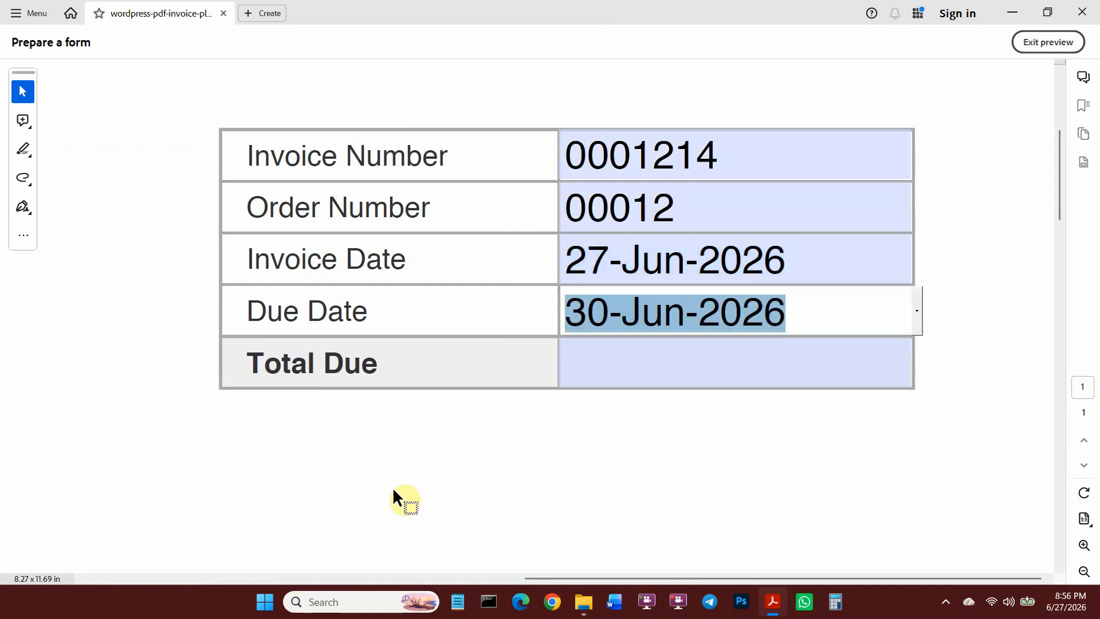
# Enter a $170 total due, then select the sender address lines under From:.
pyautogui.press('Tab')
pyautogui.write('$170')
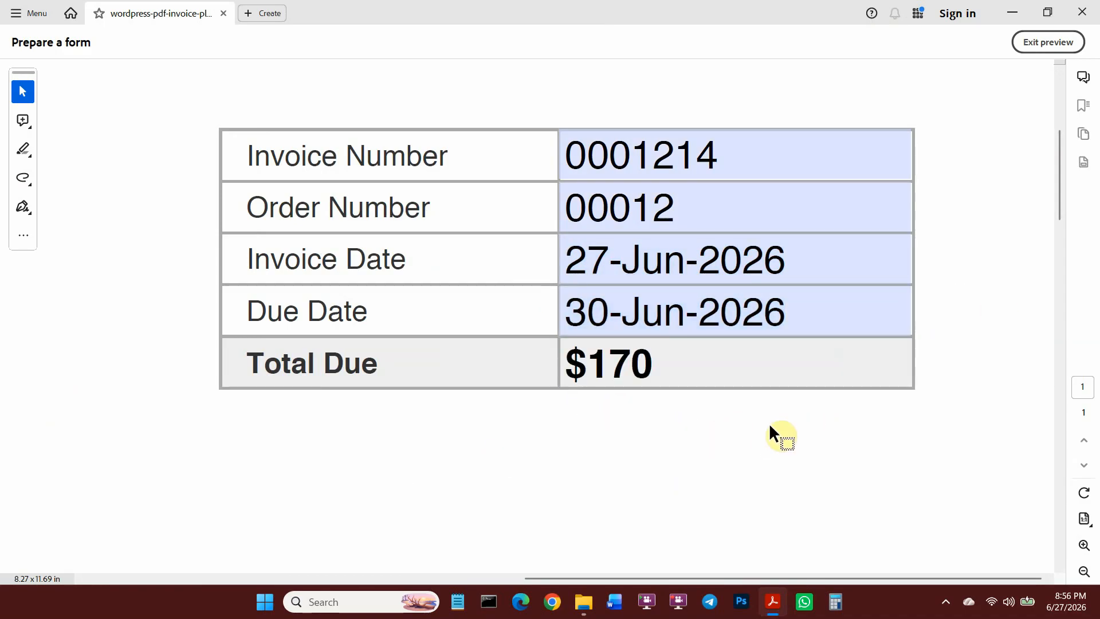
pyautogui.scroll(-5, 768, 423)
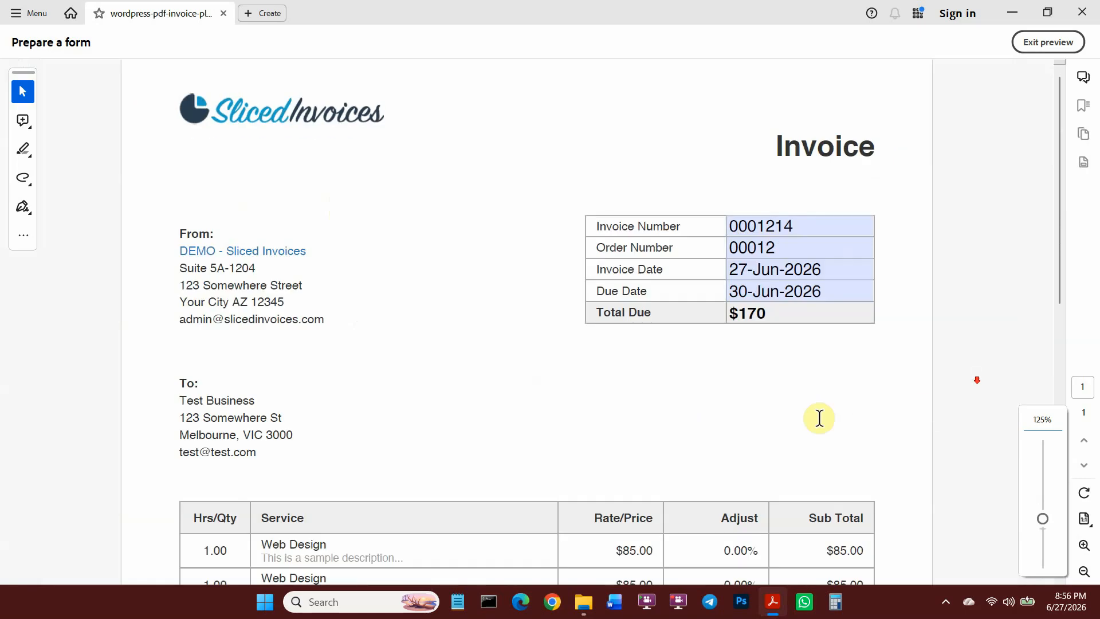
pyautogui.scroll(2, 817, 417)
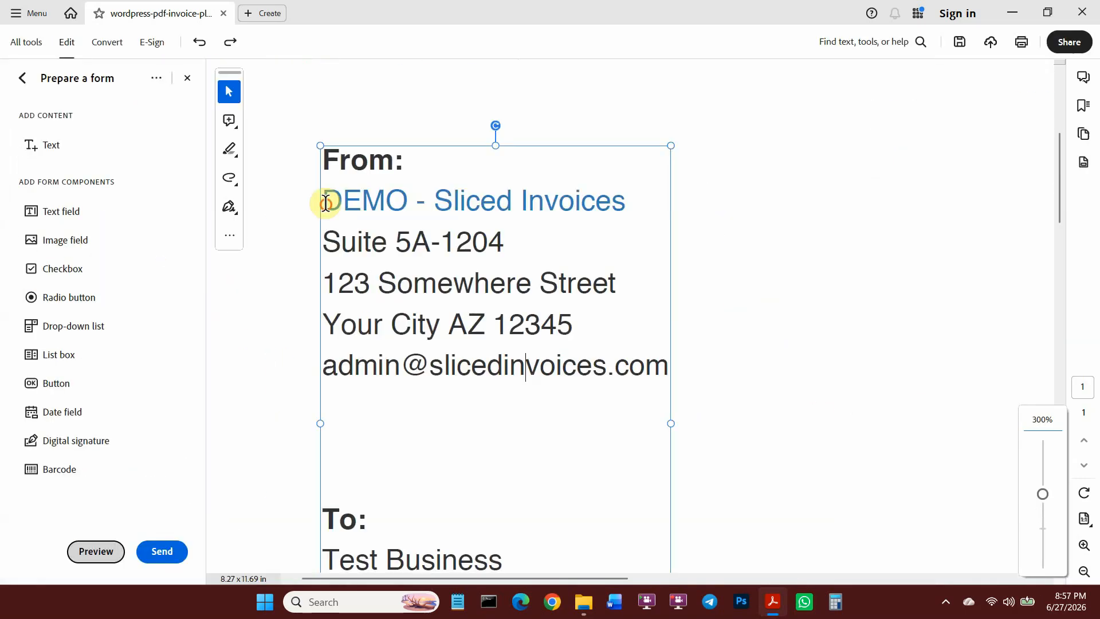
pyautogui.moveTo(321, 201); pyautogui.dragTo(683, 373)
# Delete the sender address lines and place a new text field below From:.
pyautogui.press('Delete')
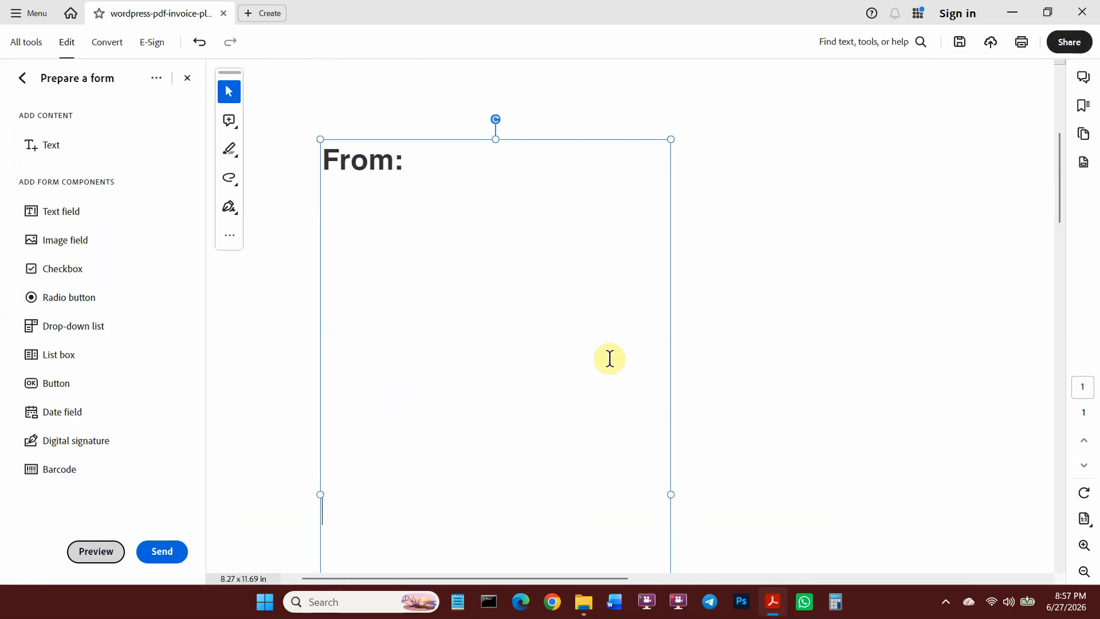
pyautogui.click(52, 211)
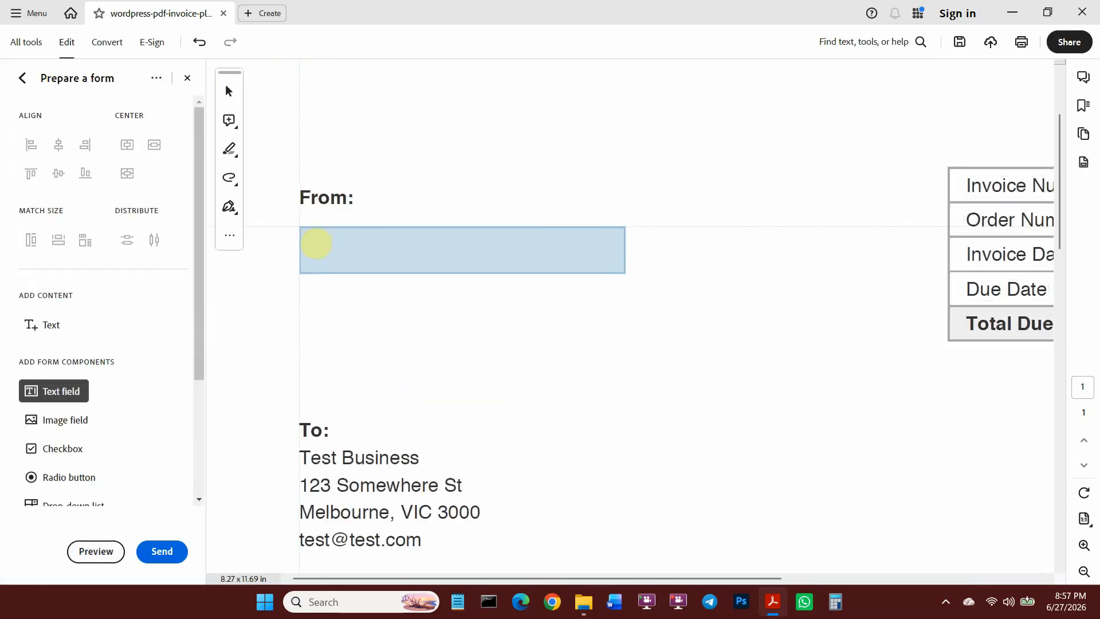
pyautogui.click(300, 222)
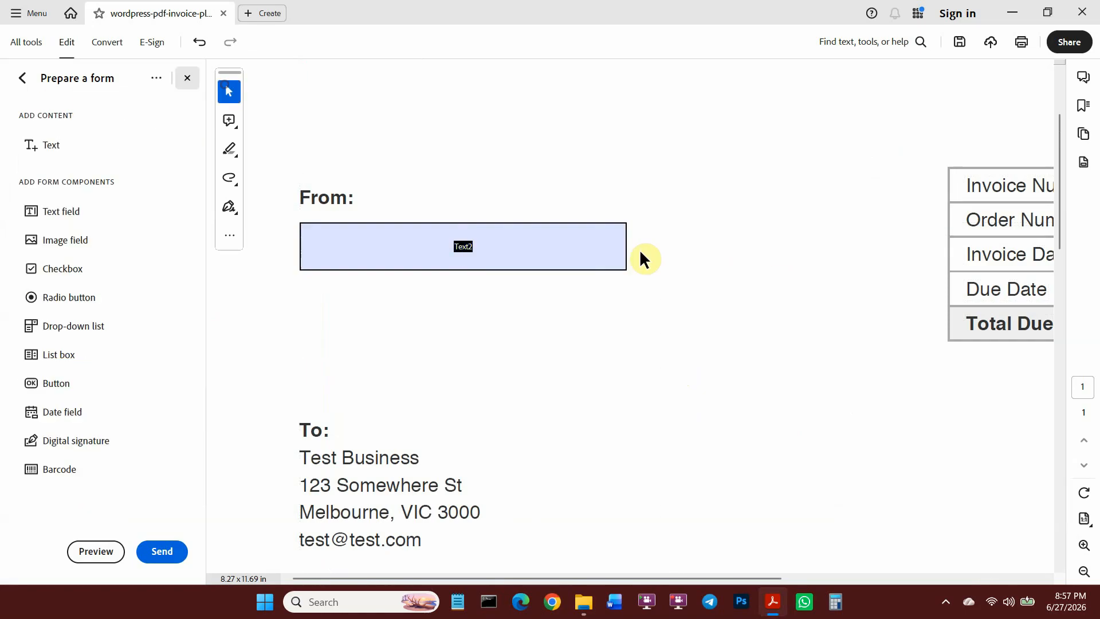
# Rename the Text2 field to From Name.
pyautogui.doubleClick(369, 265)
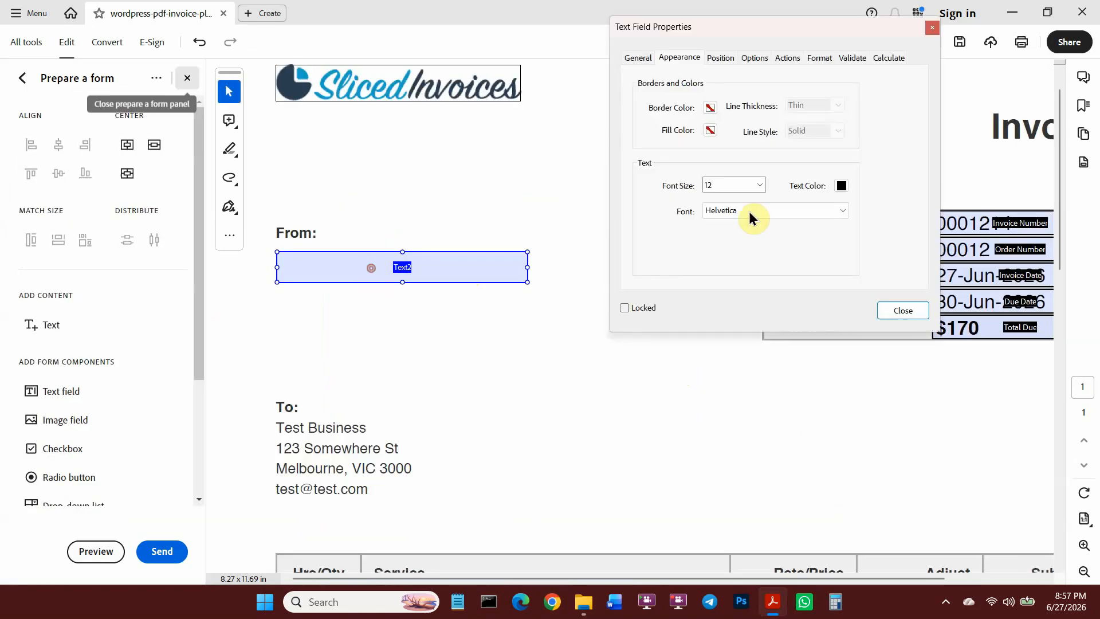
pyautogui.click(638, 57)
pyautogui.write('From Name')
pyautogui.click(671, 58)
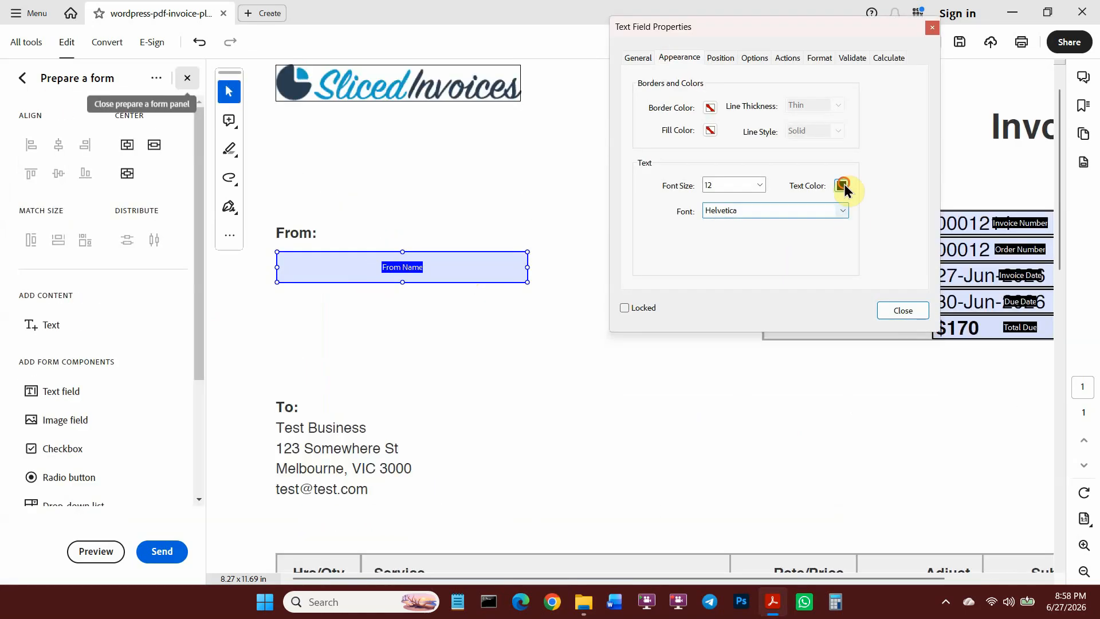
pyautogui.press('Escape')
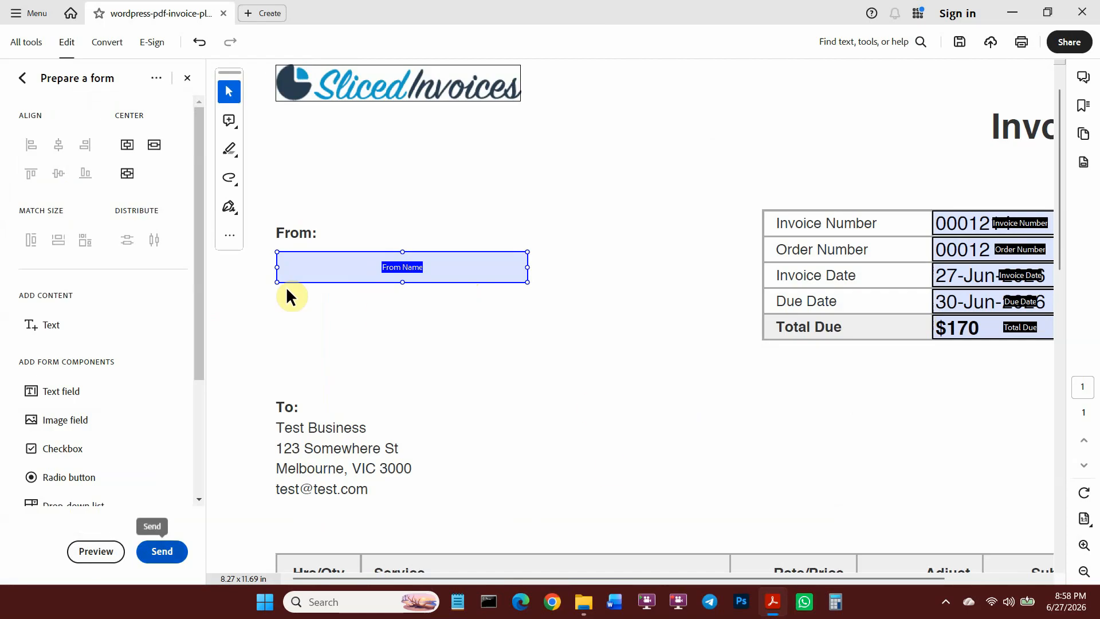
# Duplicate the field below as a larger From Address & Email field, then preview the form.
pyautogui.scroll(1, 232, 293)
pyautogui.moveTo(465, 264); pyautogui.dragTo(472, 432)
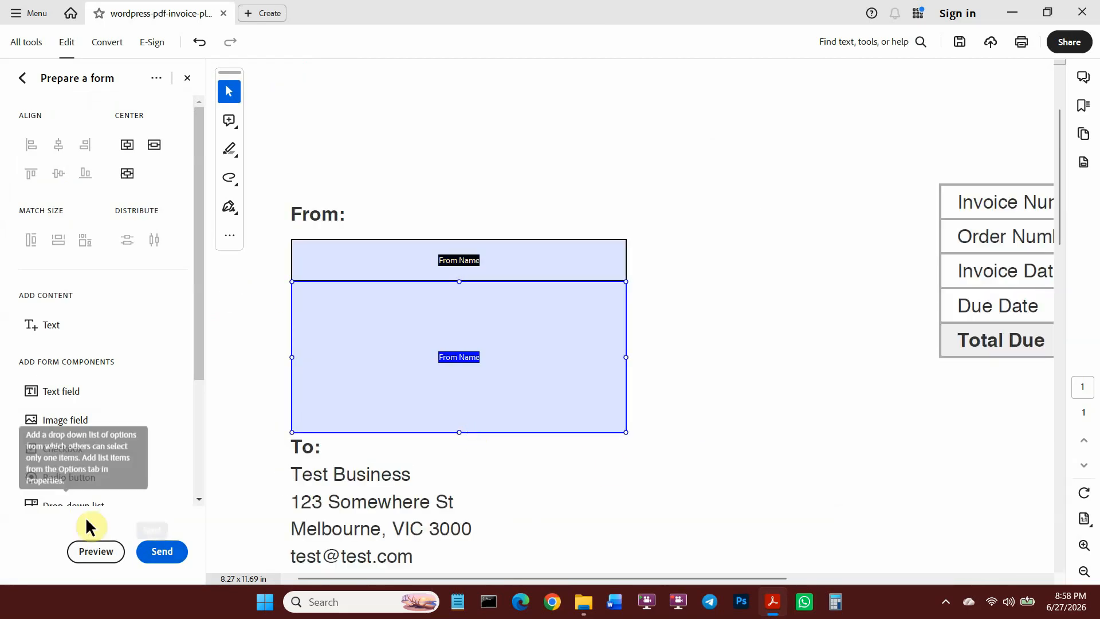
pyautogui.doubleClick(516, 337)
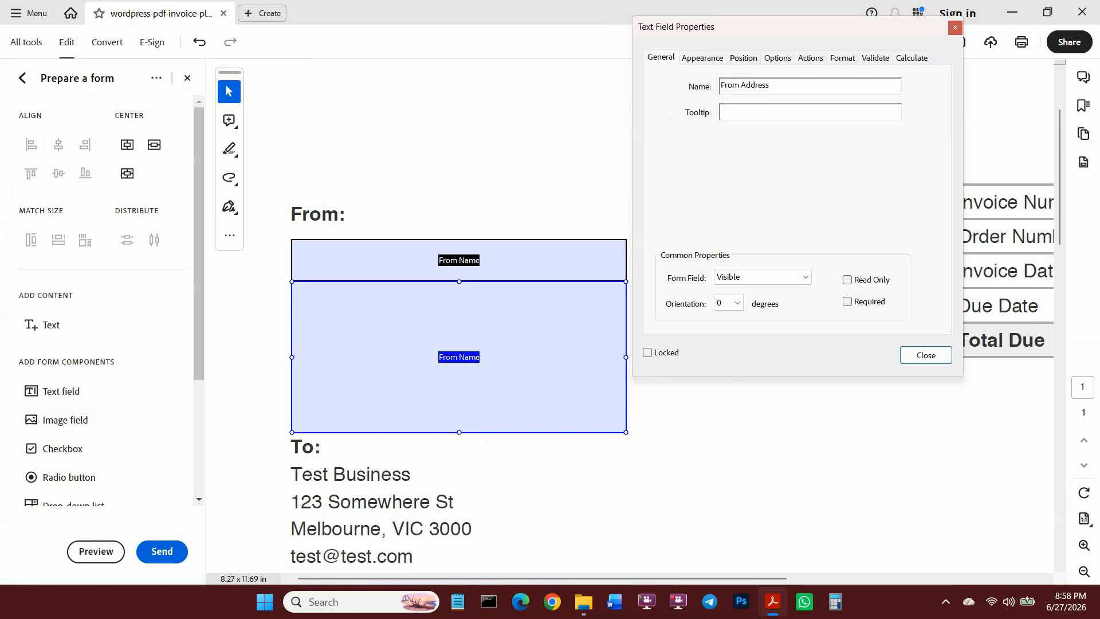
pyautogui.write('l')
pyautogui.press('Return')
pyautogui.click(702, 57)
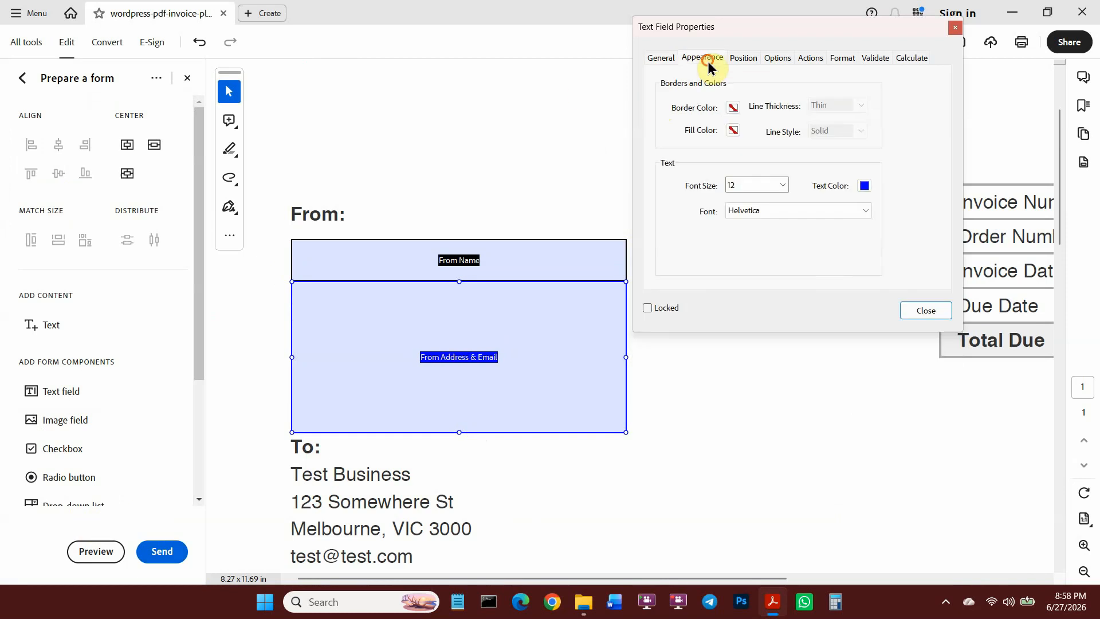
pyautogui.click(865, 212)
pyautogui.click(743, 57)
pyautogui.click(778, 58)
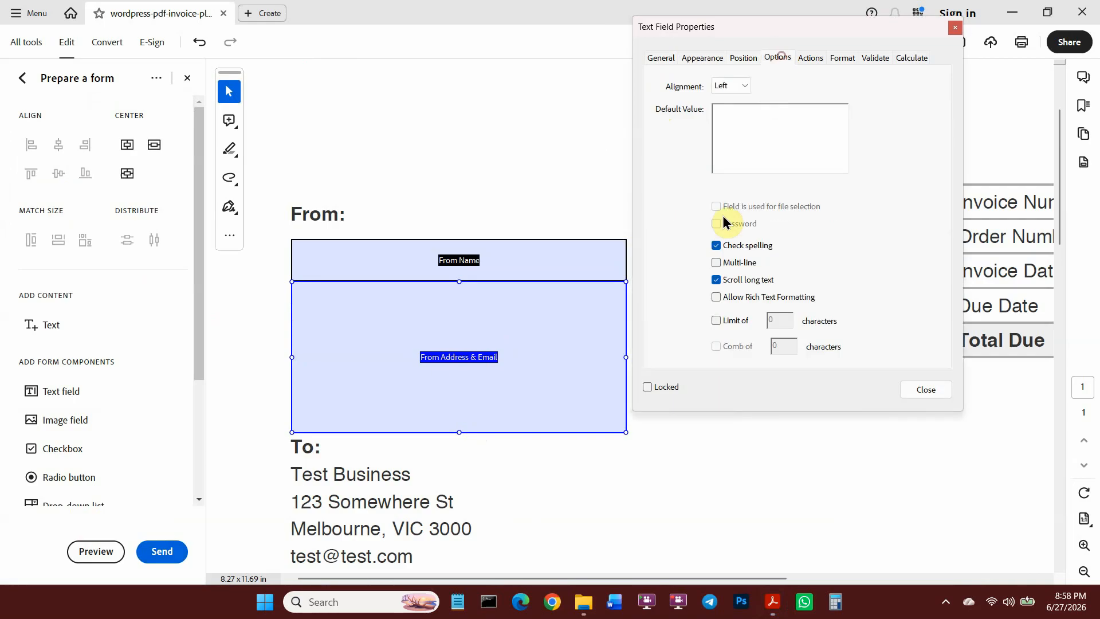
pyautogui.click(926, 389)
pyautogui.click(96, 551)
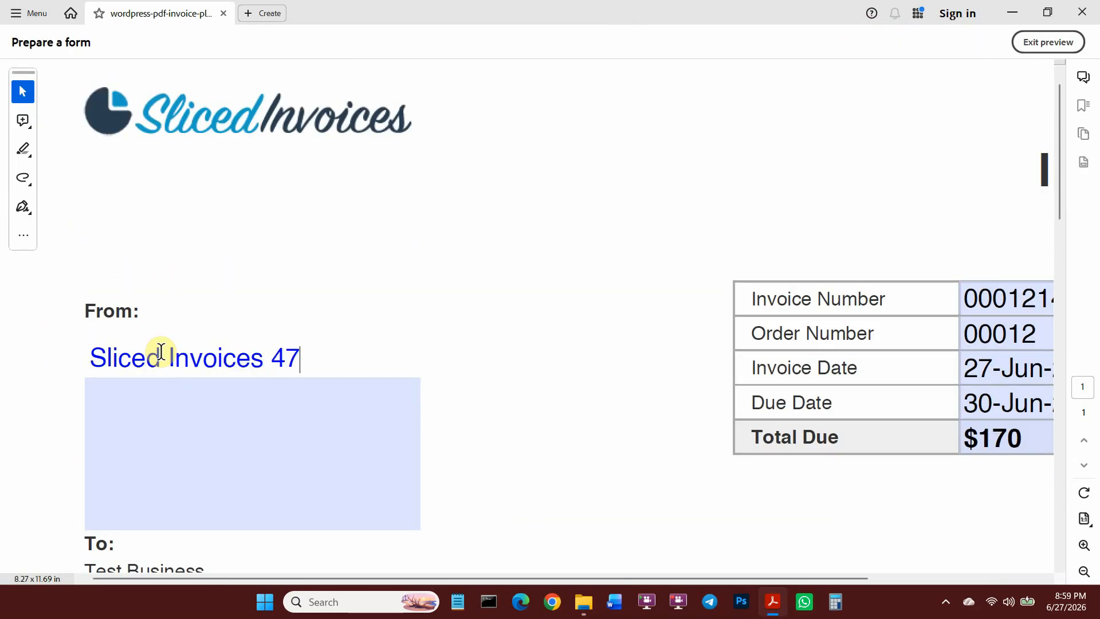
# Test-type a sample sender name and e-mail in preview, zoom out, then exit preview.
pyautogui.write('577')
pyautogui.click(214, 410)
pyautogui.write('123 Dummy Street Area')
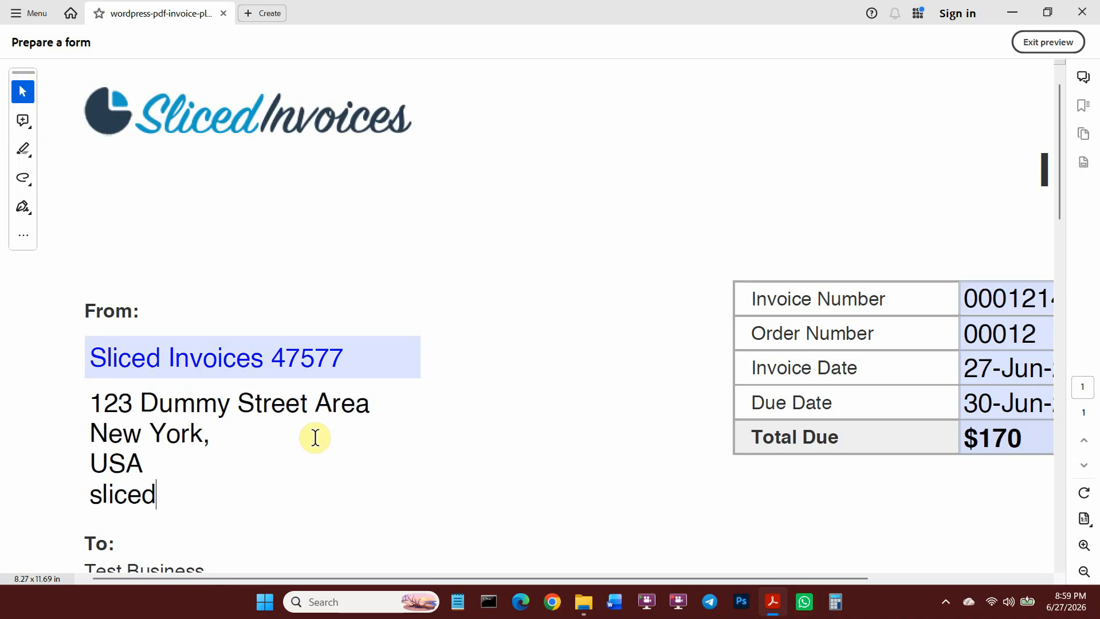
pyautogui.hotkey('ctrl', '-')
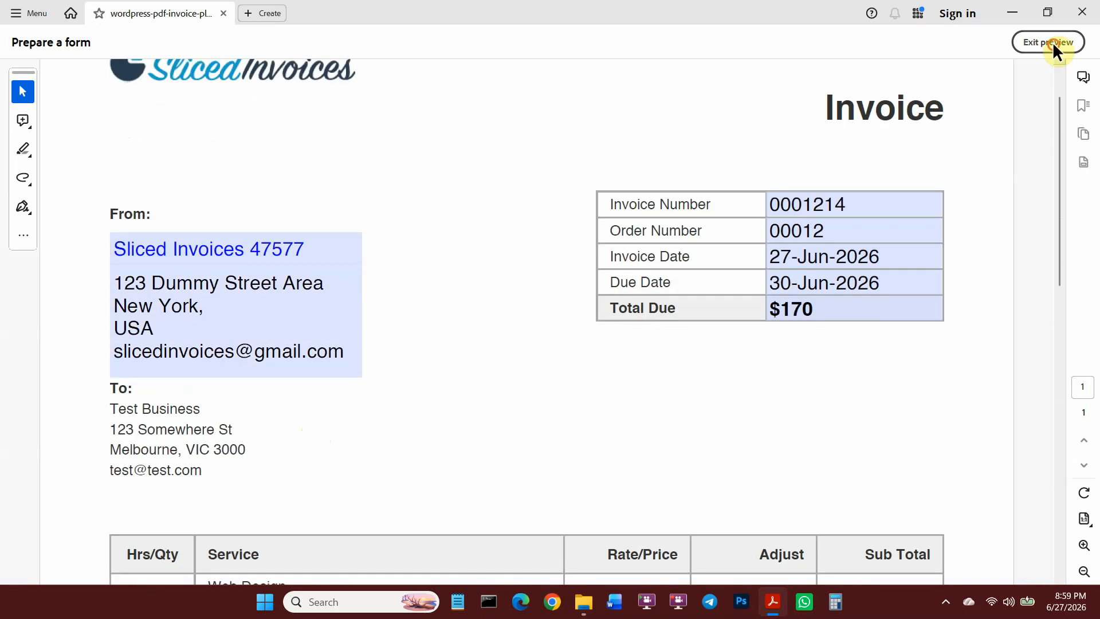
pyautogui.click(1048, 42)
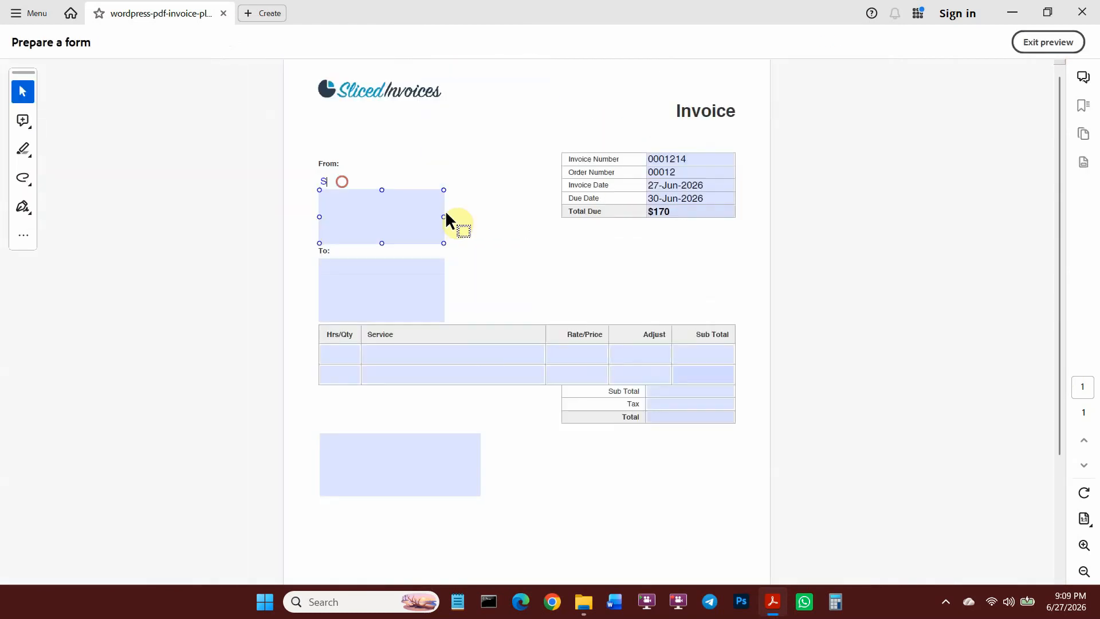
# Fill in sample sender company, address and e-mail, plus Customer Name and Customer Address placeholders.
pyautogui.write('Sliced Invoices')
pyautogui.press('Tab')
pyautogui.write('123 Dummy Street Area')
pyautogui.press('Return')
pyautogui.write('New york, USA')
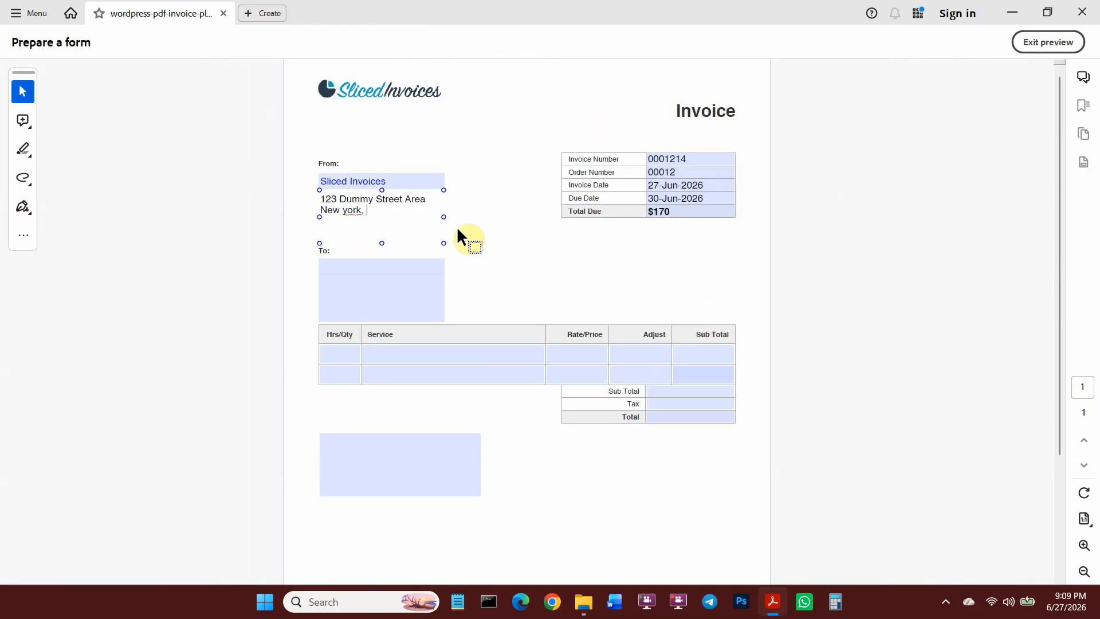
pyautogui.press('Return')
pyautogui.write('slicedinvoices@email.com')
pyautogui.press('Tab')
pyautogui.write('Customer Name')
pyautogui.press('Tab')
pyautogui.write('Customer Address')
pyautogui.press('Return')
pyautogui.write('customeremail@email.com')
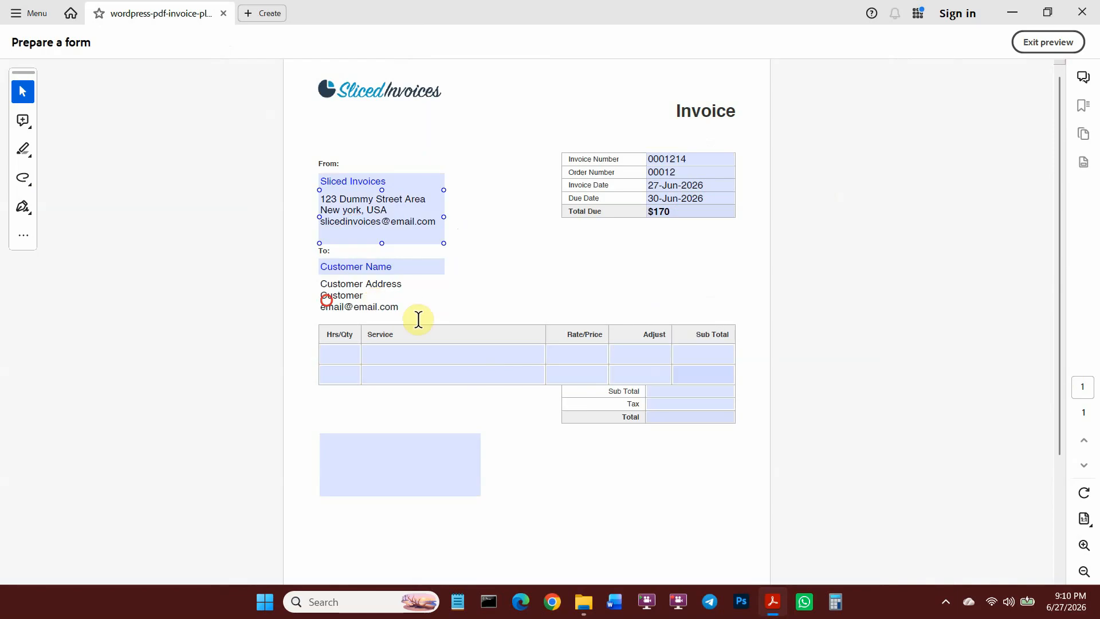
# Enter Web Design with a 100.00 price in the line items.
pyautogui.scroll(-1, 458, 400)
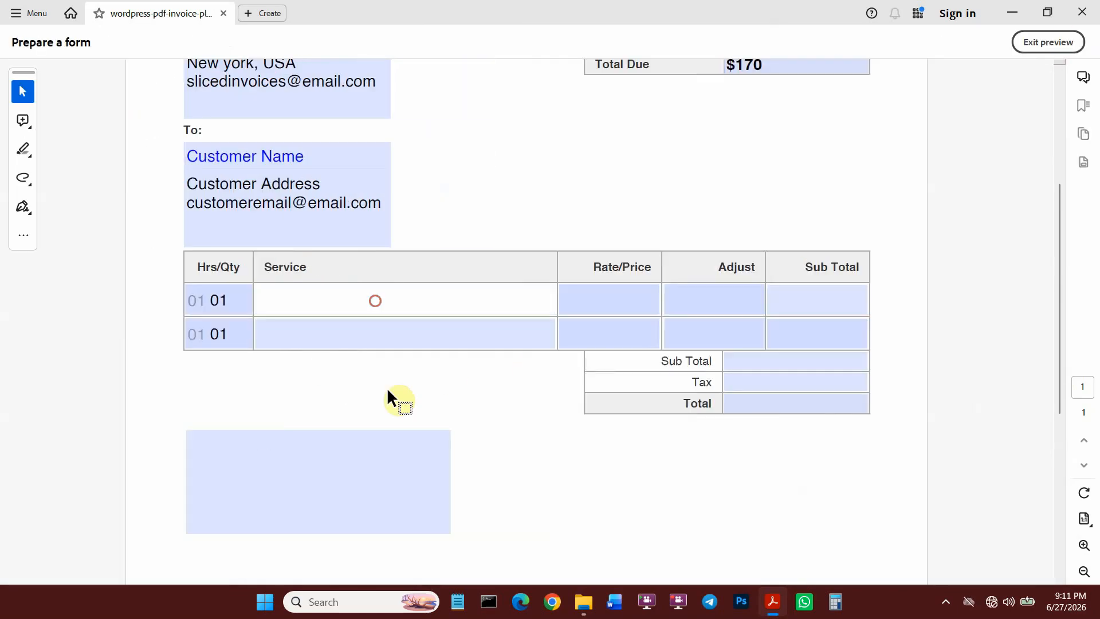
pyautogui.write('Web Design')
pyautogui.press('Tab')
pyautogui.write('Web Design')
pyautogui.press('Tab')
pyautogui.write('100.00')
pyautogui.press('Tab')
pyautogui.write('100.00')
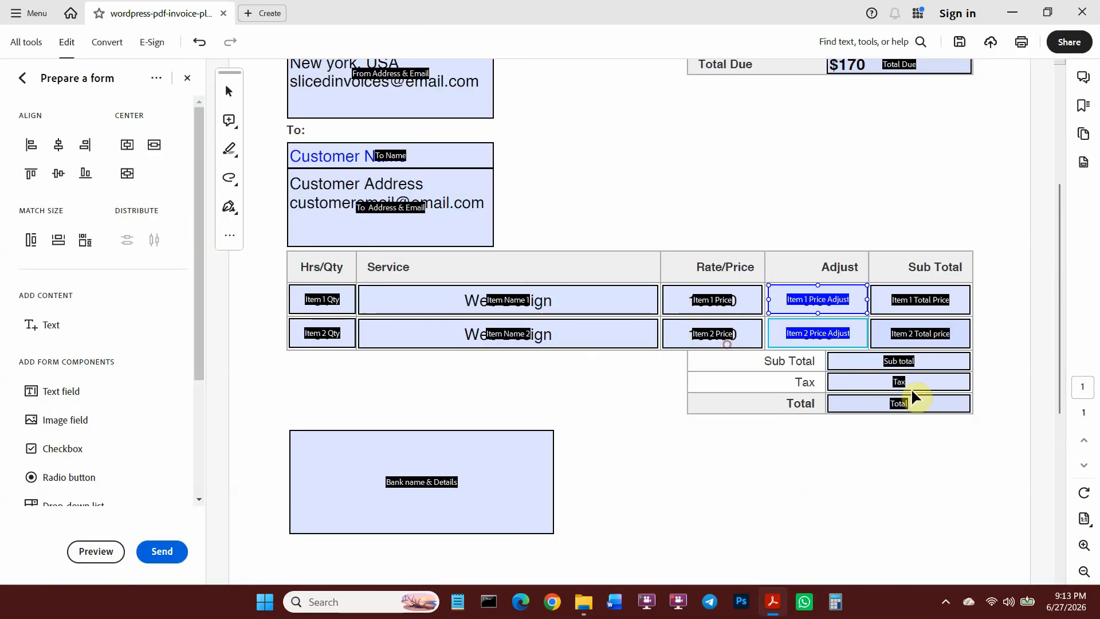
pyautogui.click(842, 339)
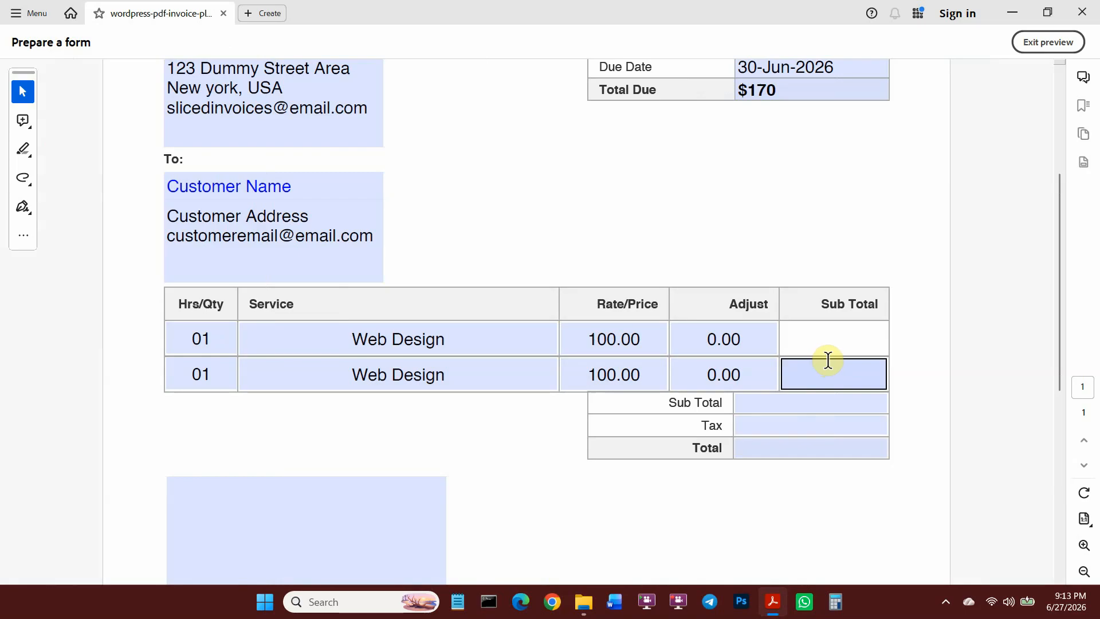
# Make Item 1 Total Price the product of Item 1 Qty and Item 1 Price.
pyautogui.click(1050, 44)
pyautogui.doubleClick(936, 339)
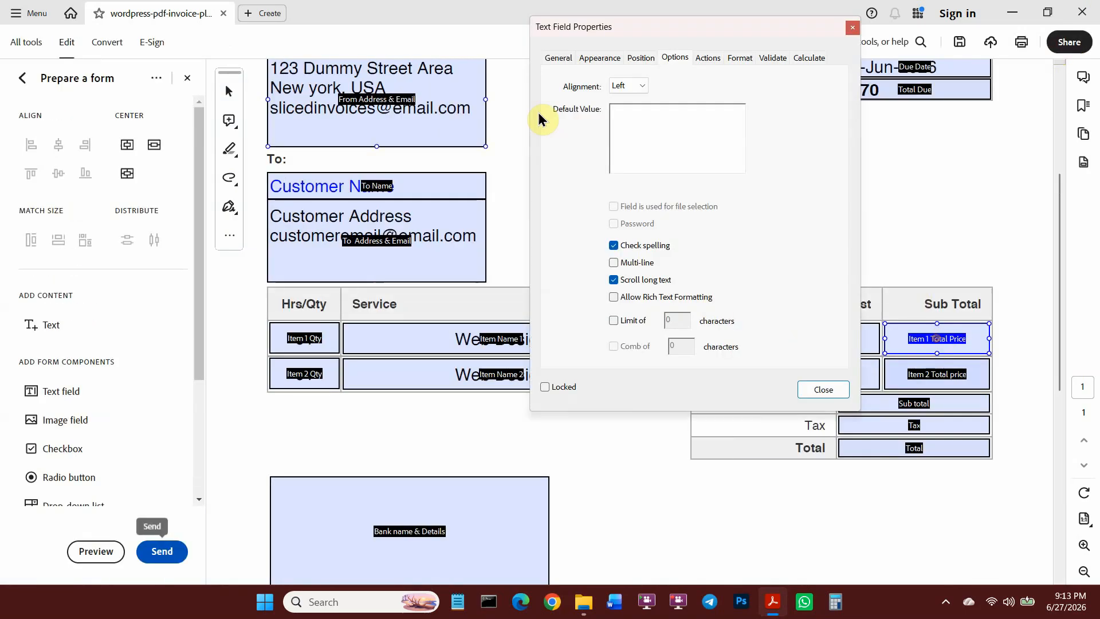
pyautogui.moveTo(753, 26); pyautogui.dragTo(321, 62)
pyautogui.click(371, 92)
pyautogui.click(120, 142)
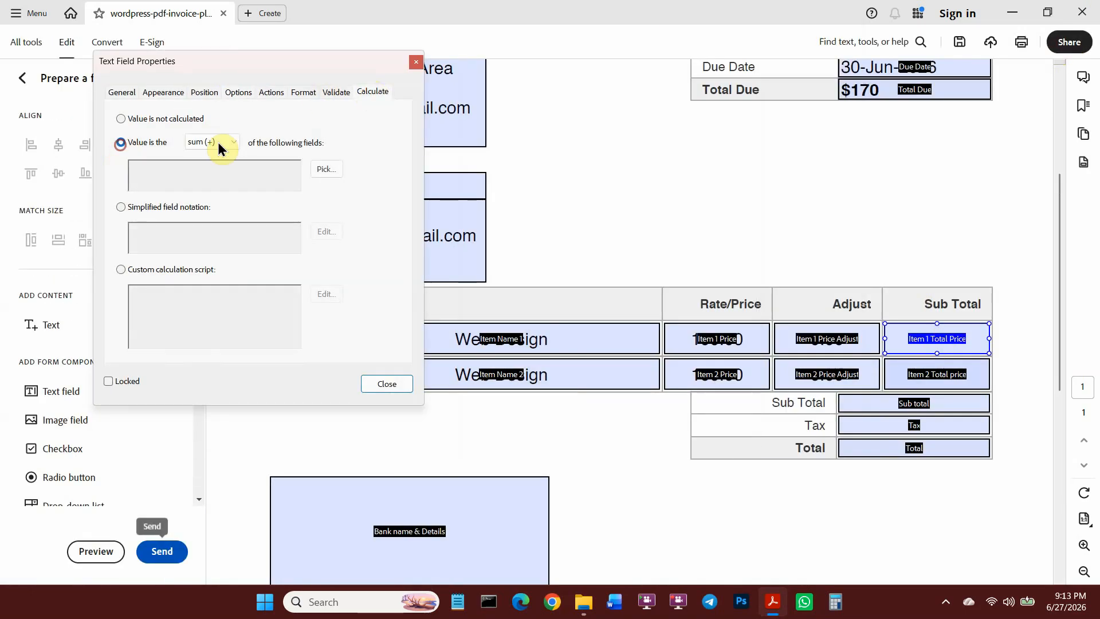
pyautogui.click(212, 142)
pyautogui.click(212, 164)
pyautogui.click(325, 169)
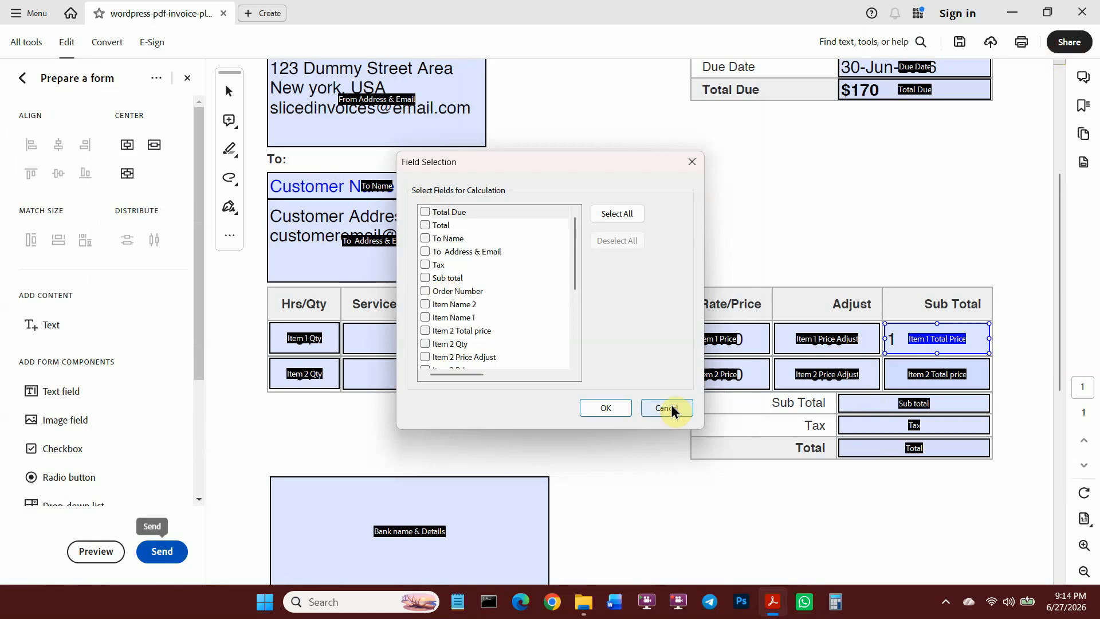
pyautogui.scroll(-2, 474, 356)
pyautogui.scroll(3, 441, 314)
pyautogui.scroll(-1, 473, 347)
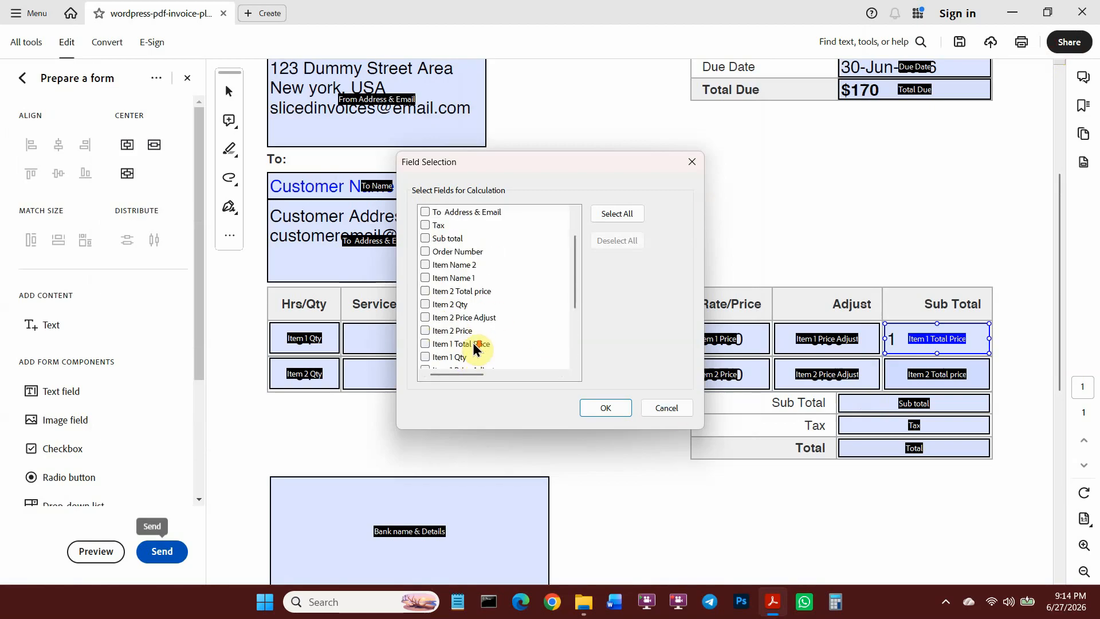
pyautogui.click(424, 356)
pyautogui.scroll(-1, 476, 345)
pyautogui.click(425, 344)
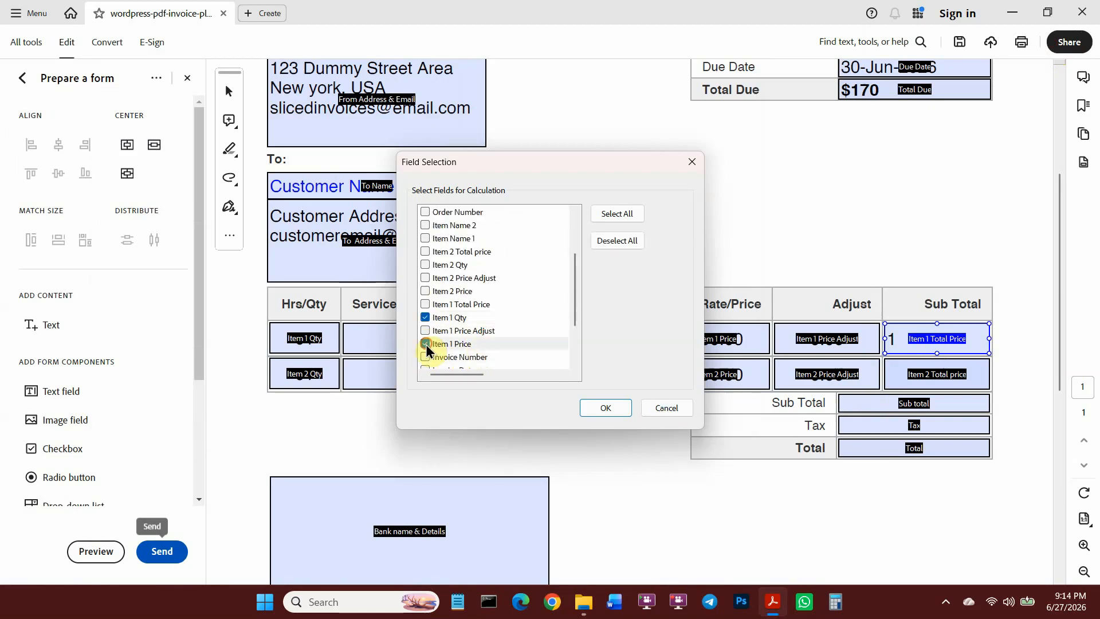
pyautogui.press('Return')
pyautogui.click(393, 381)
# Make Item 2 Total Price the product of Item 2 Qty and Item 2 Price.
pyautogui.doubleClick(942, 371)
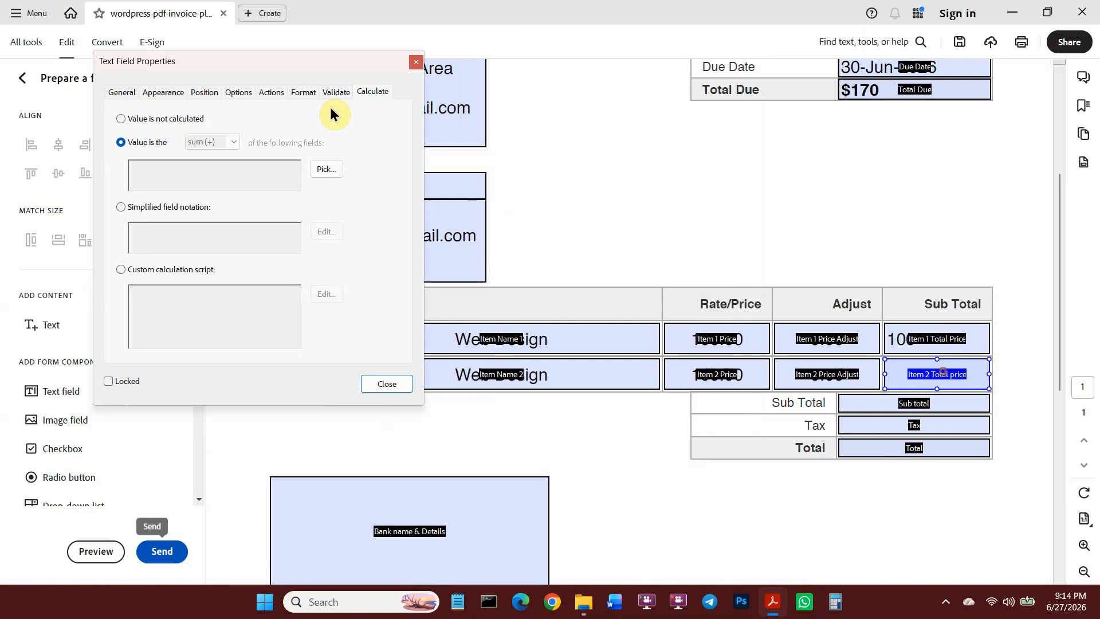
pyautogui.click(325, 169)
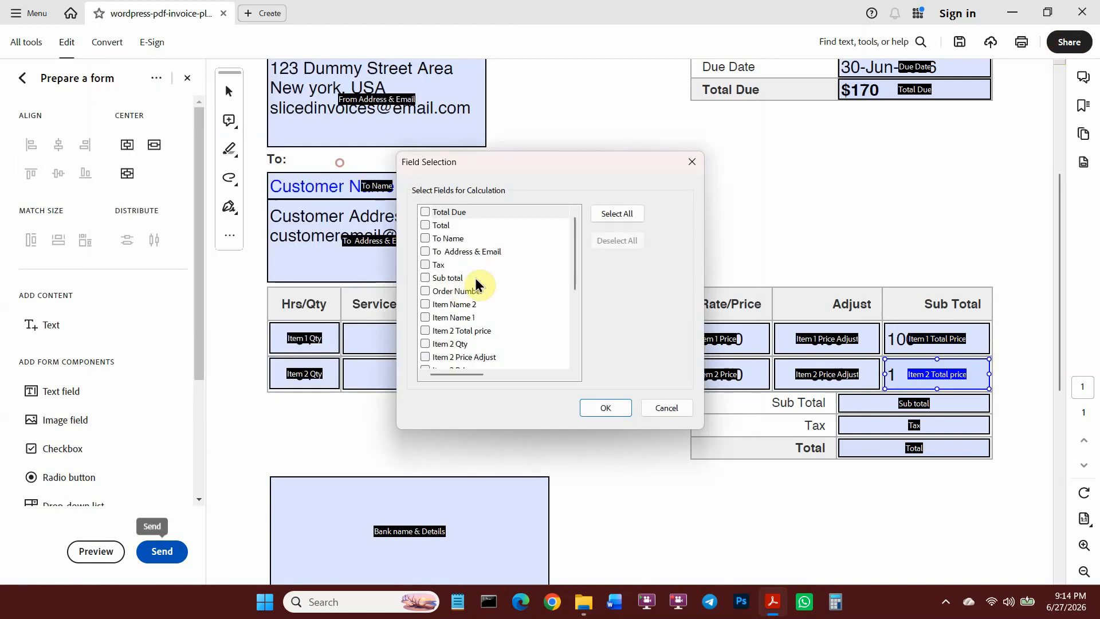
pyautogui.click(435, 343)
pyautogui.scroll(-1, 473, 343)
pyautogui.click(425, 330)
pyautogui.click(605, 407)
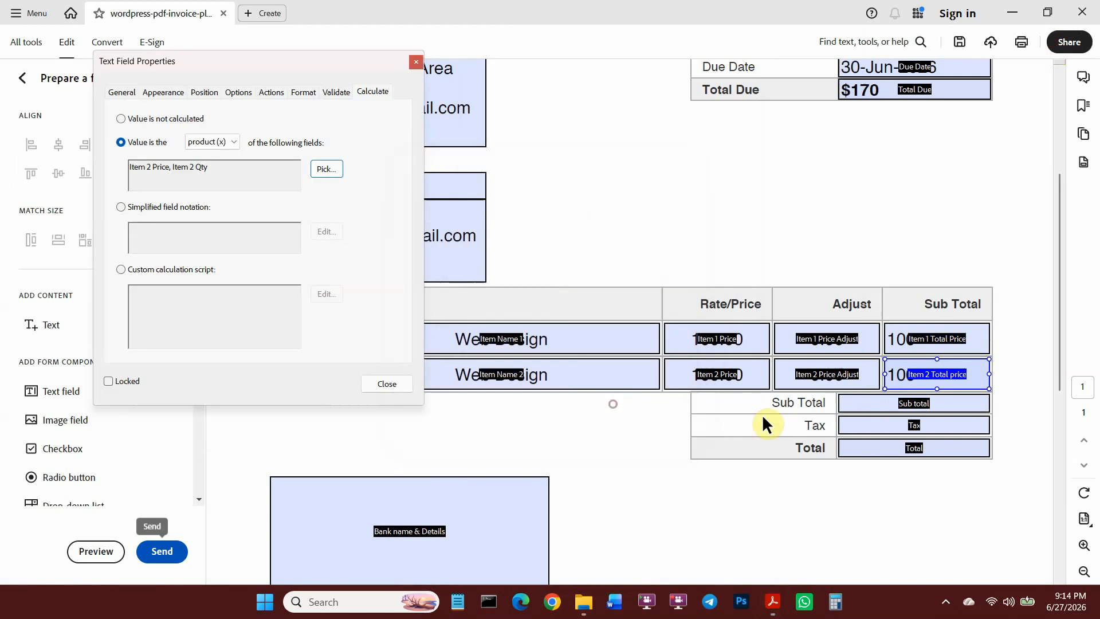
pyautogui.click(387, 380)
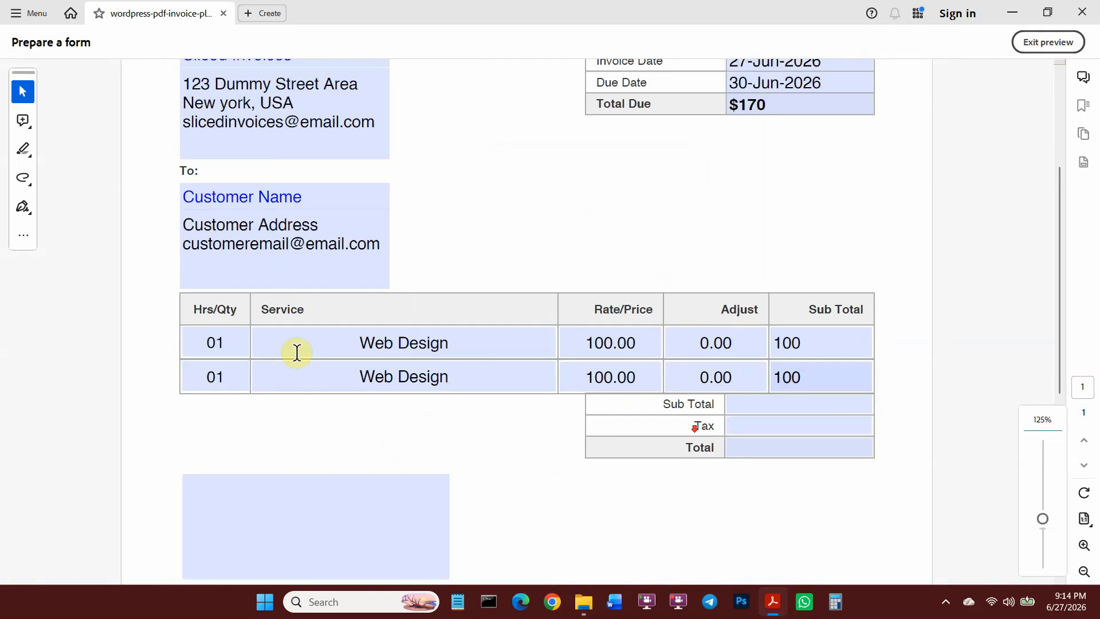
# Change the test quantities to 02 in row 2 and 03 in row 1.
pyautogui.doubleClick(211, 380)
pyautogui.write('02')
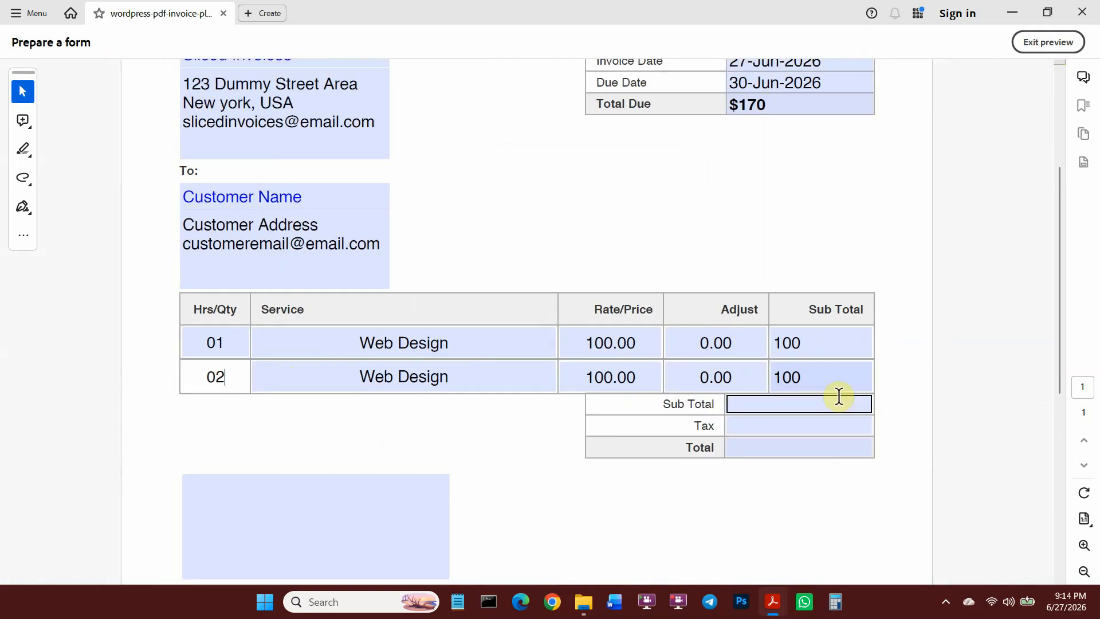
pyautogui.click(837, 396)
pyautogui.doubleClick(240, 352)
pyautogui.write('03')
pyautogui.click(824, 349)
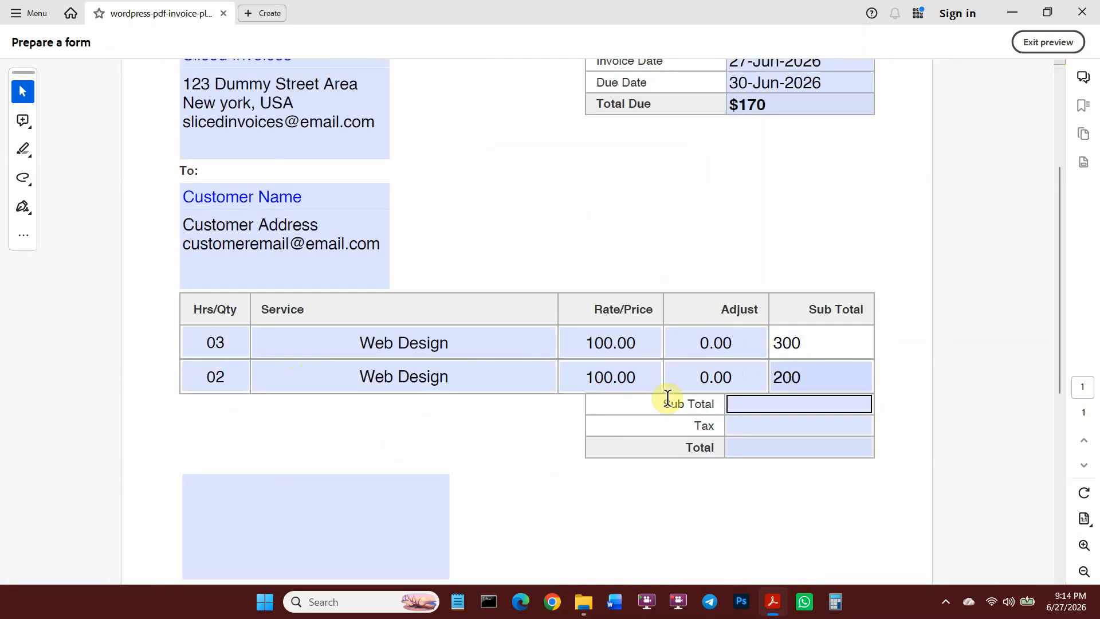
# Set the row rates to 200 and 500, then return to form editing.
pyautogui.doubleClick(596, 342)
pyautogui.write('200')
pyautogui.click(825, 348)
pyautogui.doubleClick(591, 376)
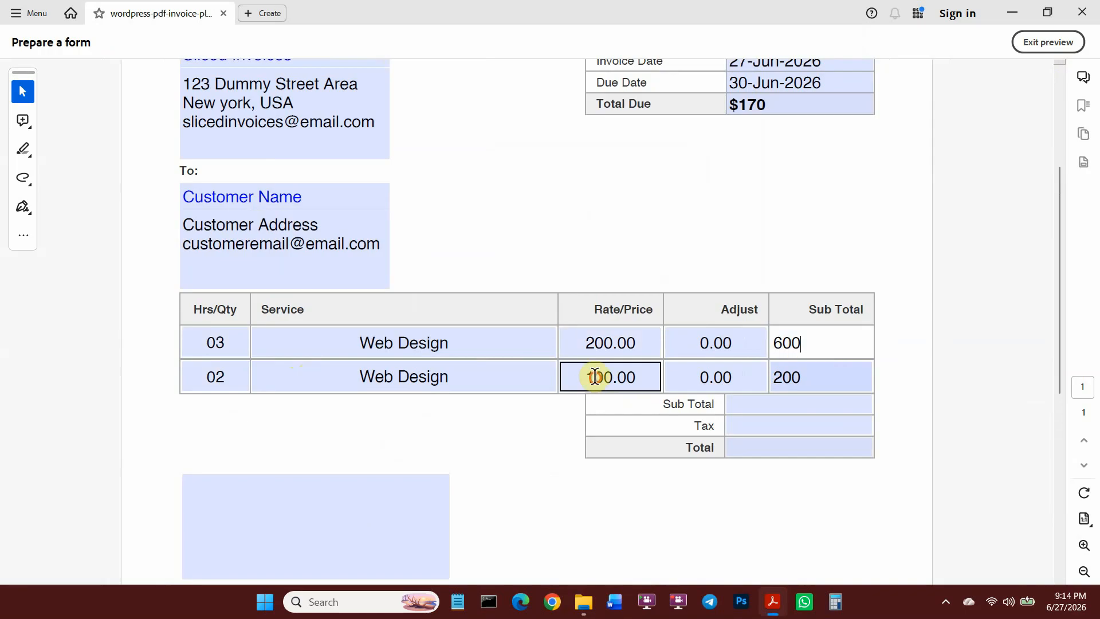
pyautogui.write('500')
pyautogui.click(841, 381)
pyautogui.click(1050, 46)
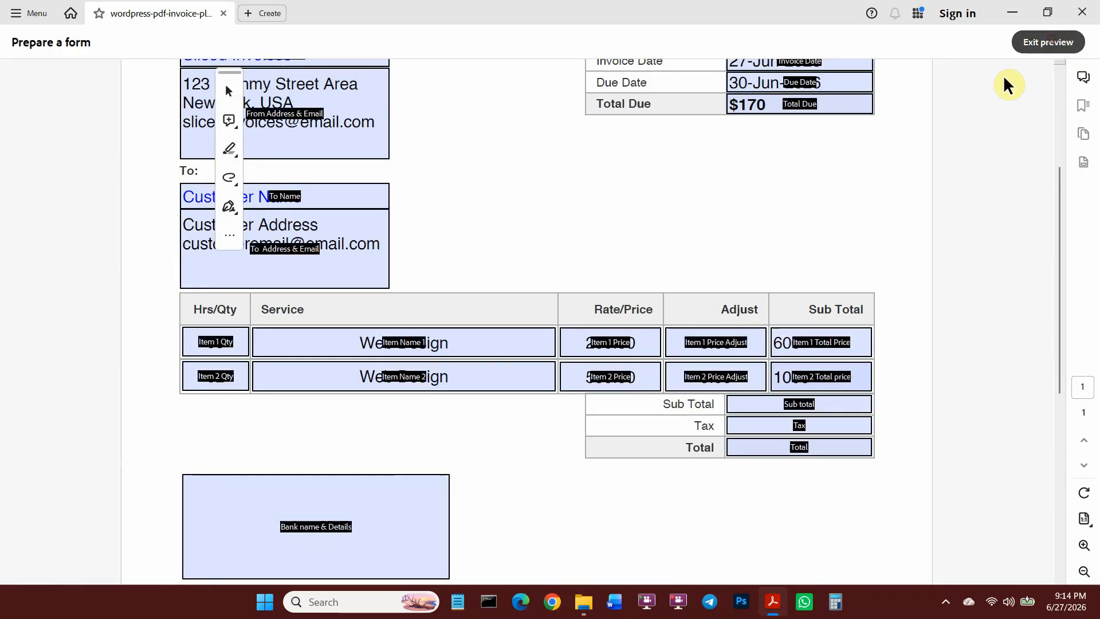
pyautogui.click(673, 344)
pyautogui.scroll(-2, 954, 413)
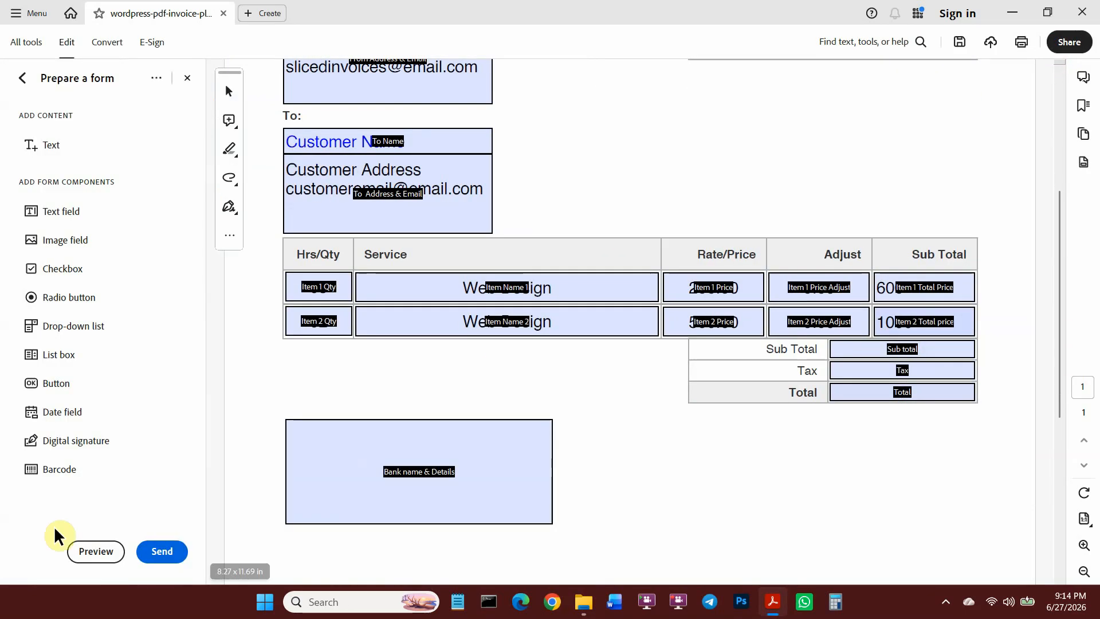
# Set Sub total to sum Item 1 and Item 2 Total Price, then preview to see 1600.
pyautogui.click(903, 351)
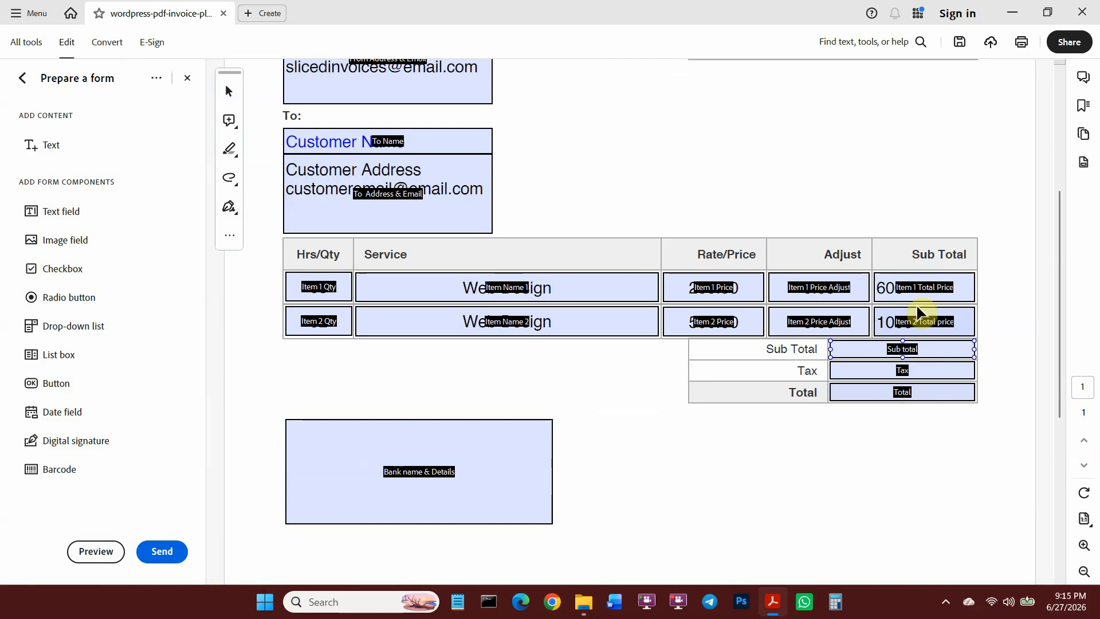
pyautogui.doubleClick(917, 352)
pyautogui.click(369, 91)
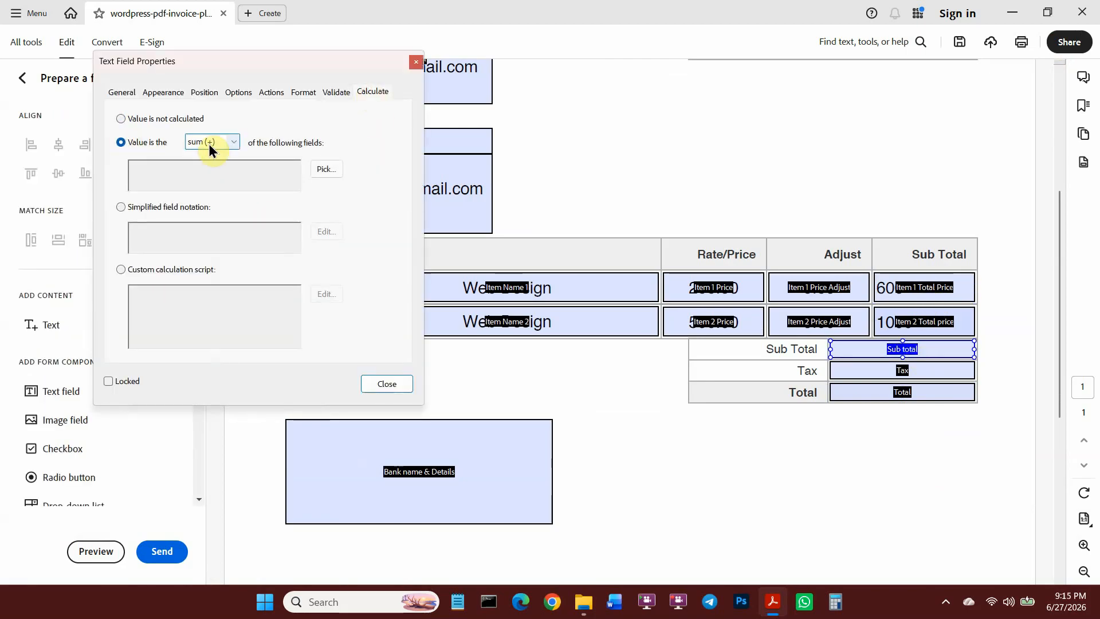
pyautogui.click(318, 169)
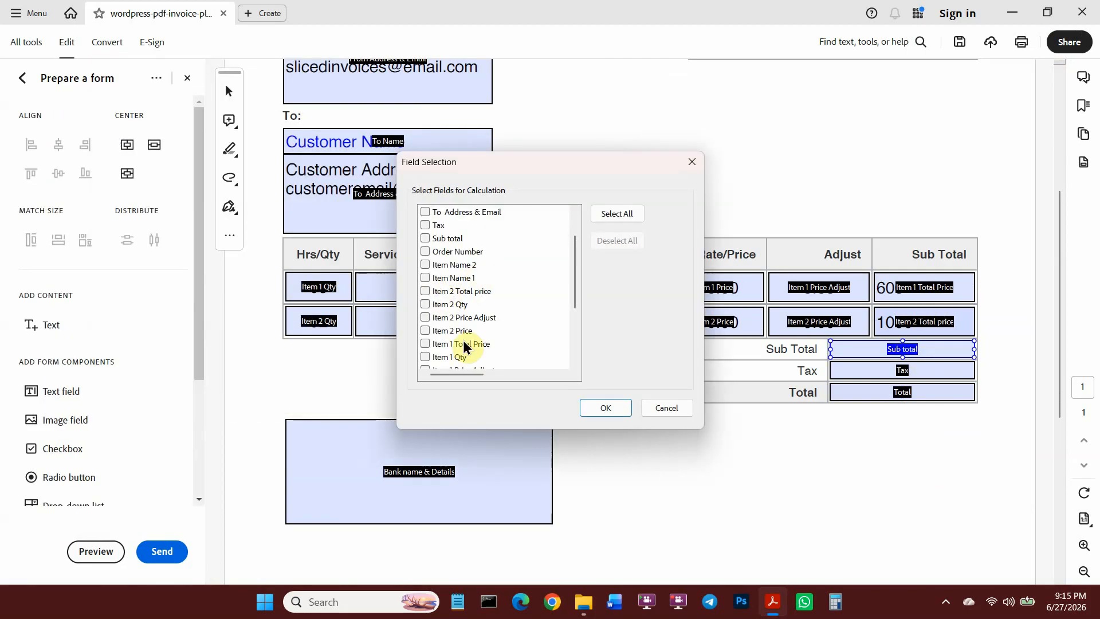
pyautogui.click(425, 343)
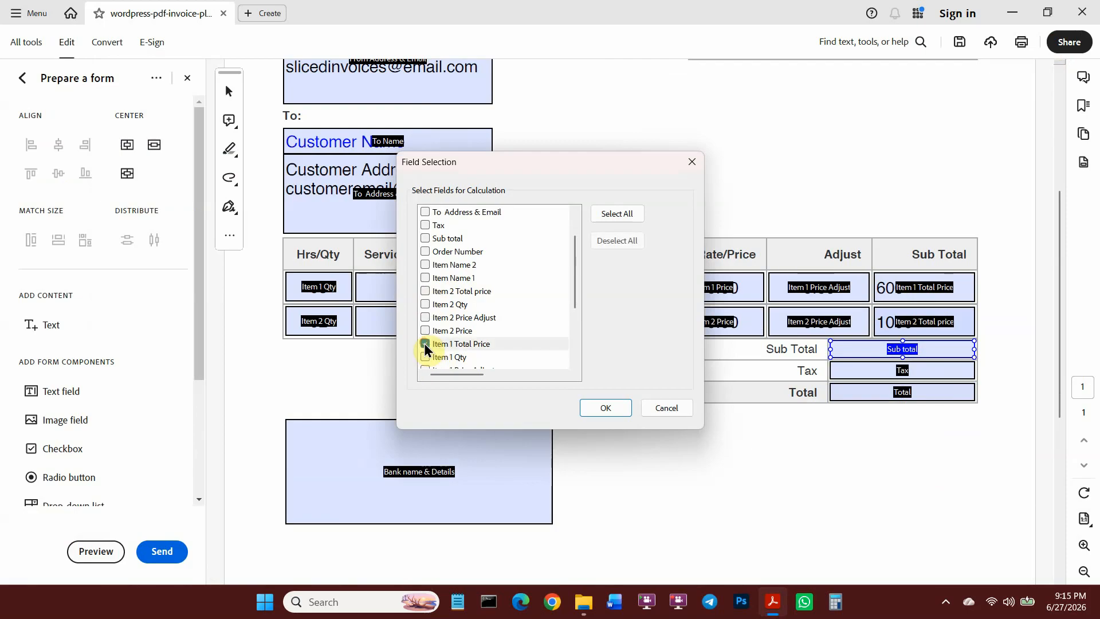
pyautogui.click(424, 291)
pyautogui.click(605, 407)
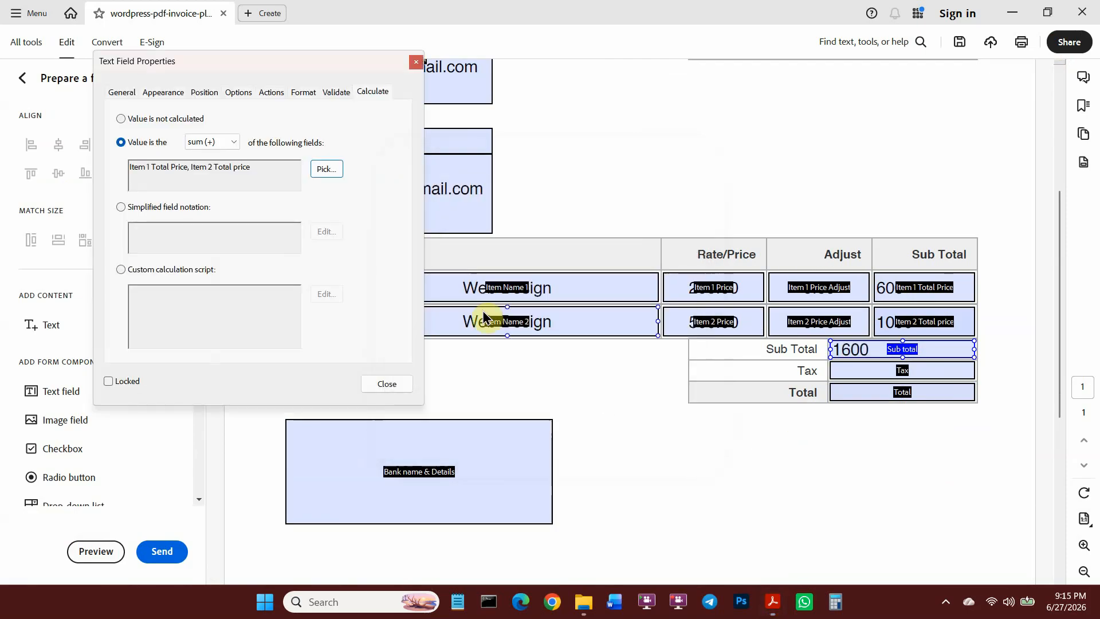
pyautogui.click(379, 383)
pyautogui.click(96, 551)
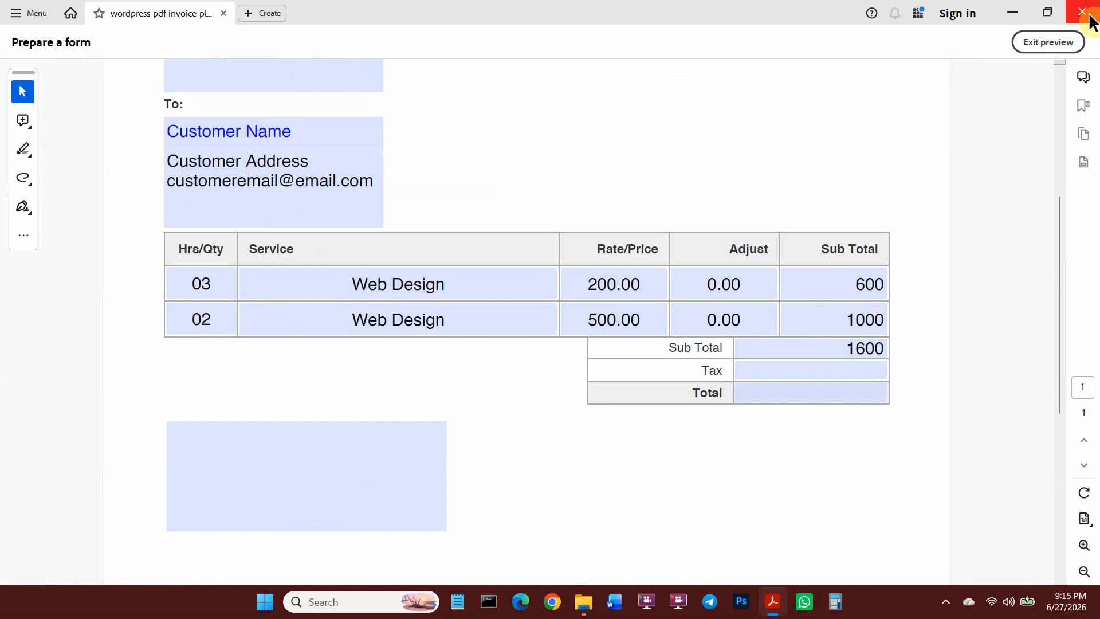
# Enter 65 in the Tax field and leave preview.
pyautogui.click(856, 371)
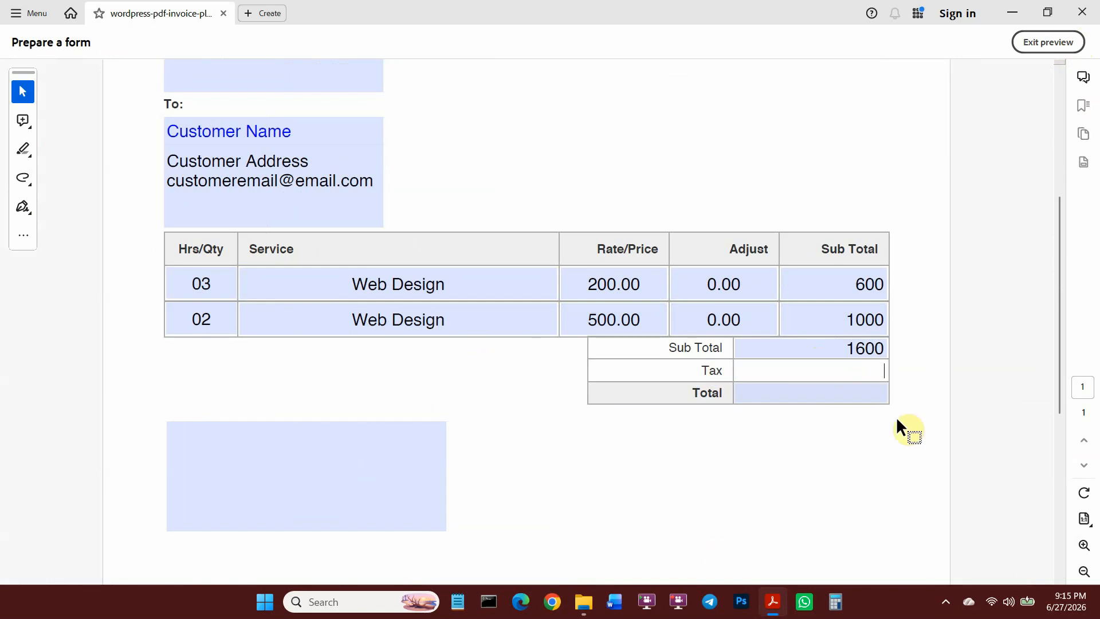
pyautogui.write('65')
pyautogui.press('Escape')
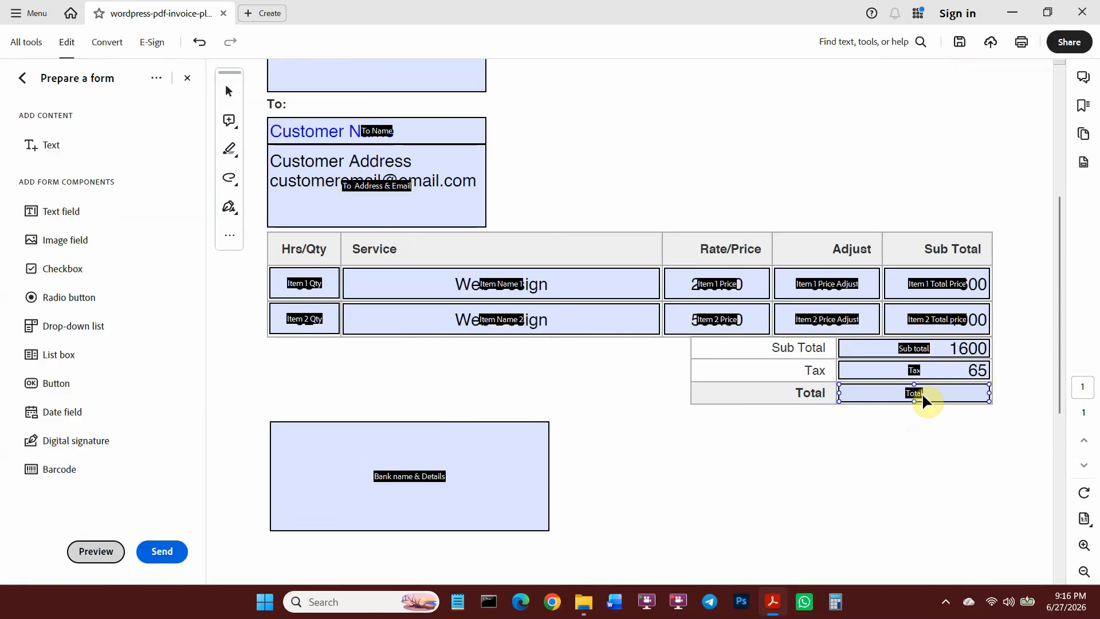
# Set Total to the sum of Sub total and Tax.
pyautogui.doubleClick(922, 394)
pyautogui.click(373, 92)
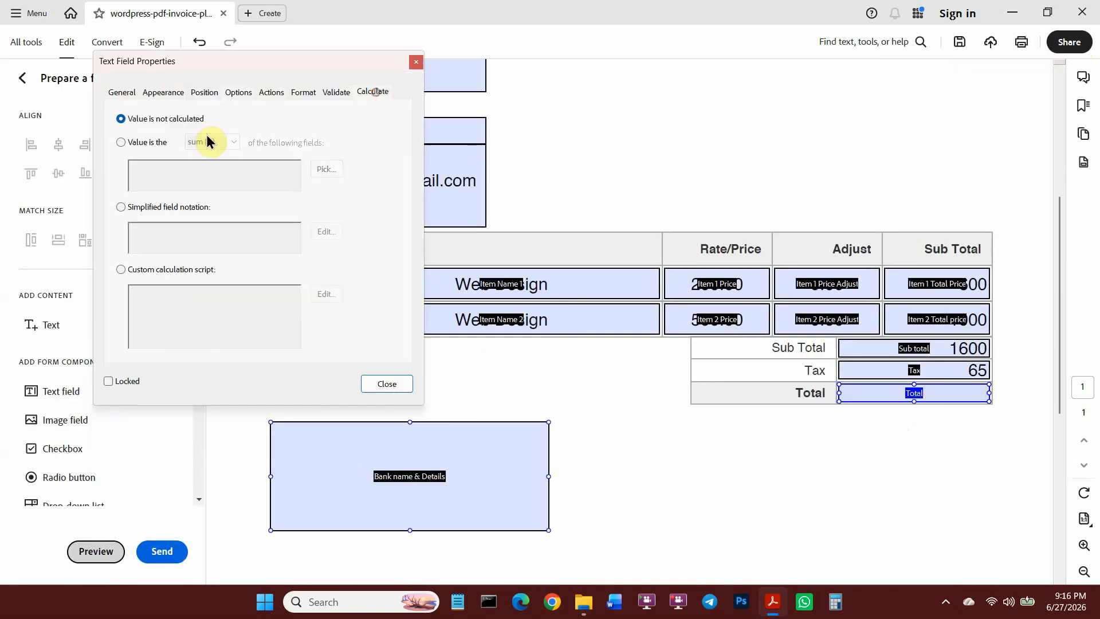
pyautogui.click(126, 146)
pyautogui.click(326, 169)
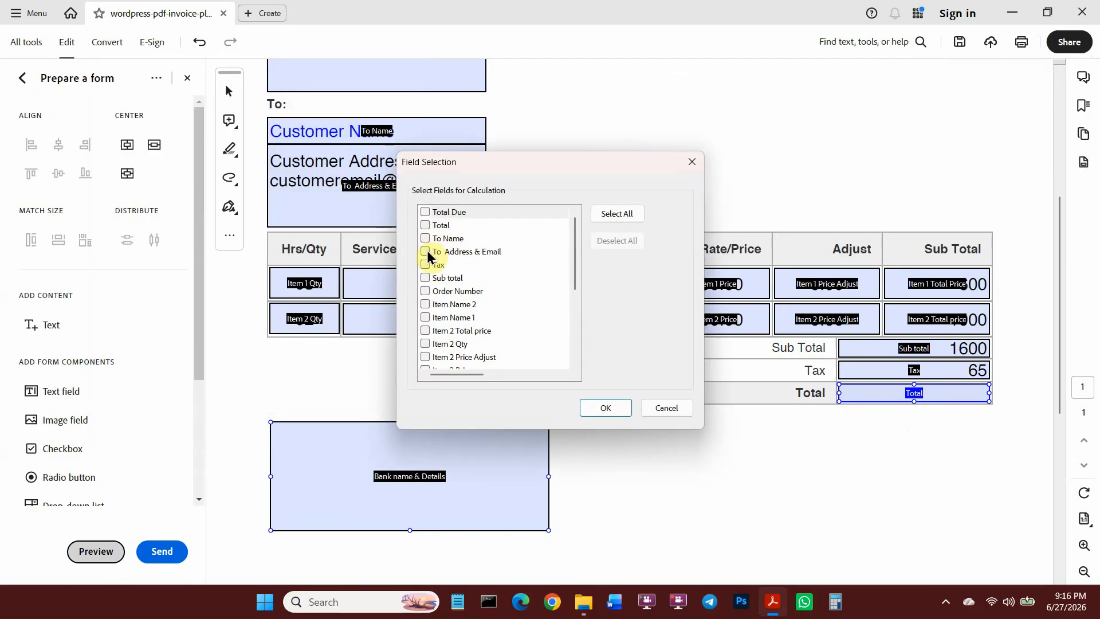
pyautogui.click(425, 278)
pyautogui.click(425, 264)
pyautogui.click(604, 407)
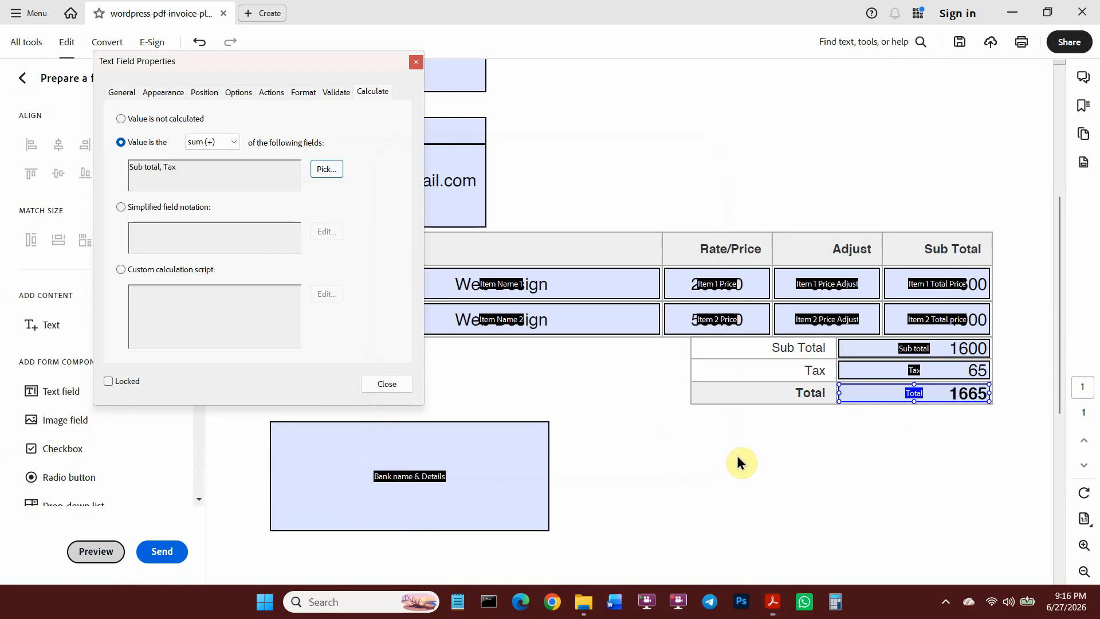
pyautogui.click(386, 383)
# Preview the form and enter MSB Bank, 123 New York, USA in the bank details field.
pyautogui.click(96, 551)
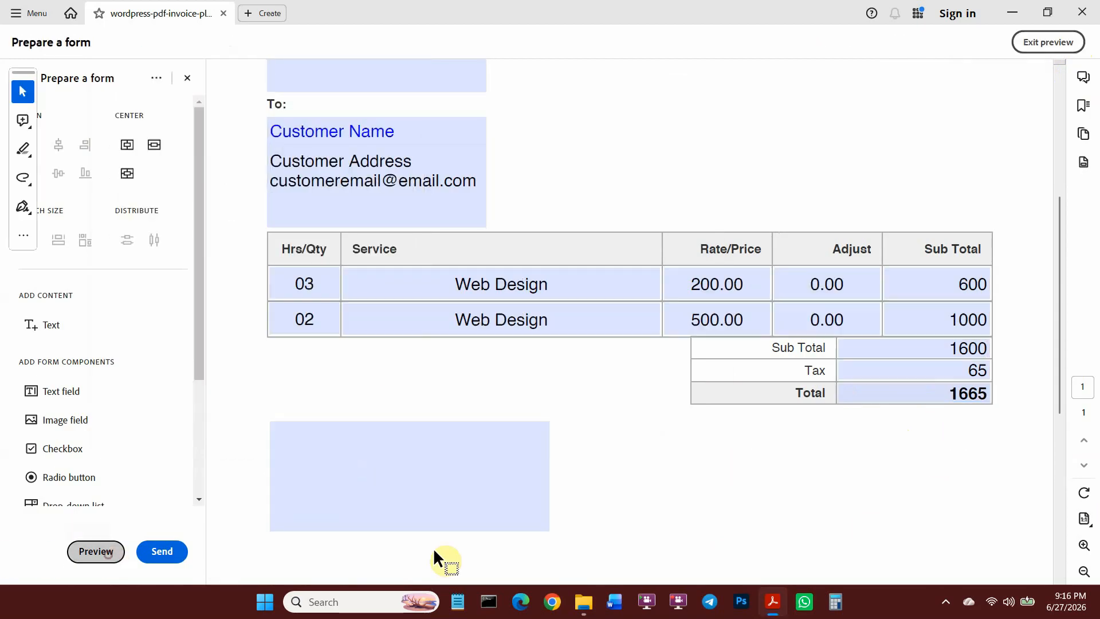
pyautogui.keyDown('ctrl'); pyautogui.scroll(-2, 859, 401); pyautogui.keyUp('ctrl')
pyautogui.keyDown('ctrl'); pyautogui.scroll(2, 828, 416); pyautogui.keyUp('ctrl')
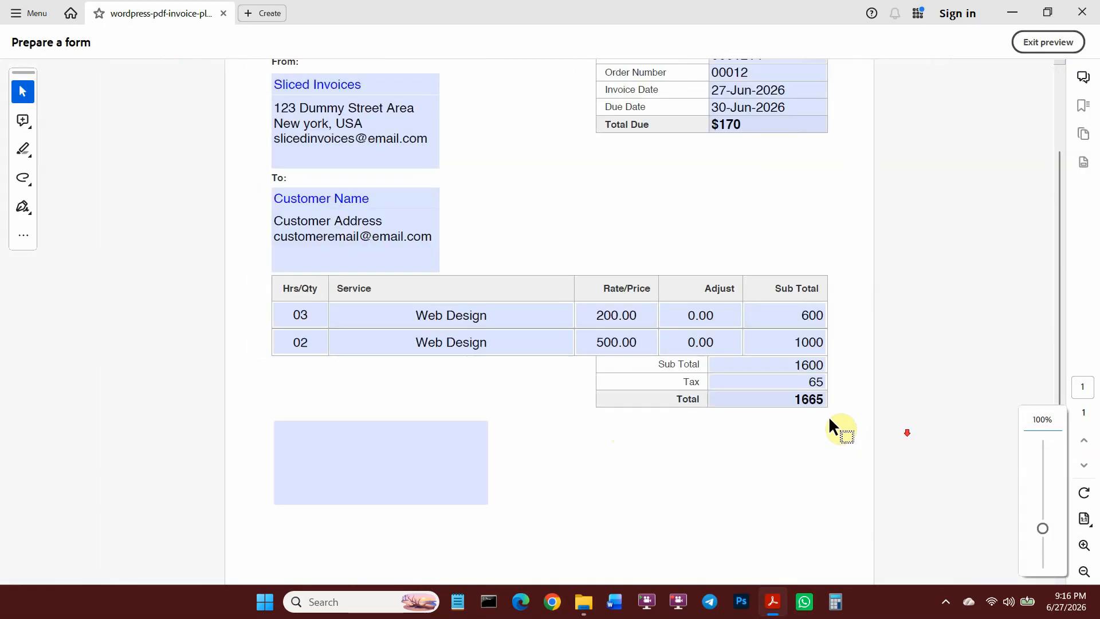
pyautogui.click(390, 464)
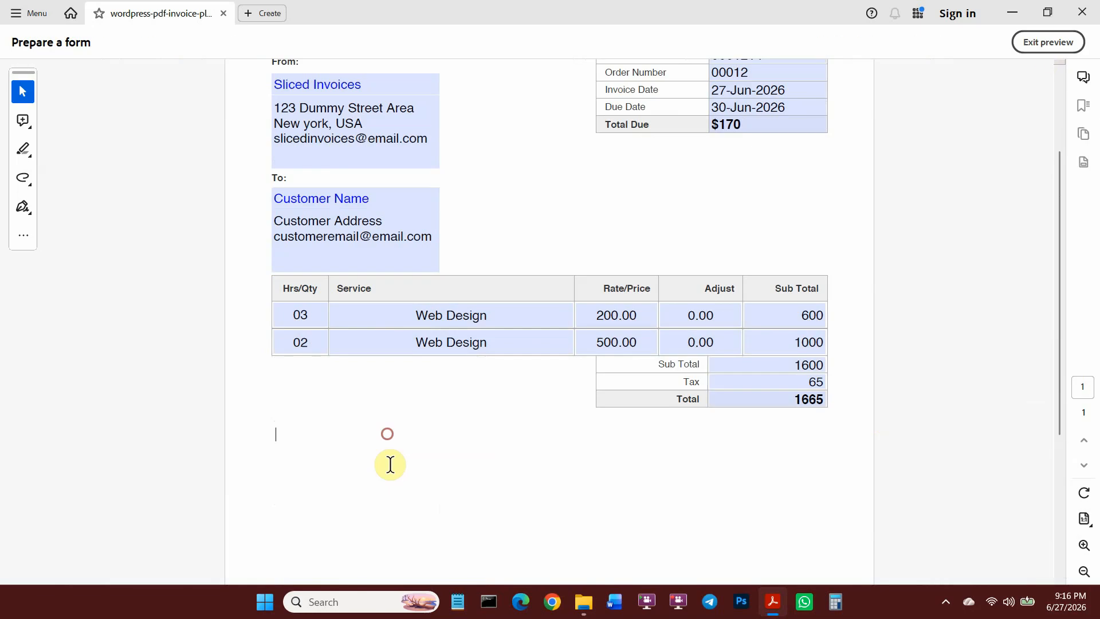
pyautogui.write('MSB Bank')
pyautogui.press('Return')
pyautogui.write('123 New York')
pyautogui.press('Return')
pyautogui.write('USA')
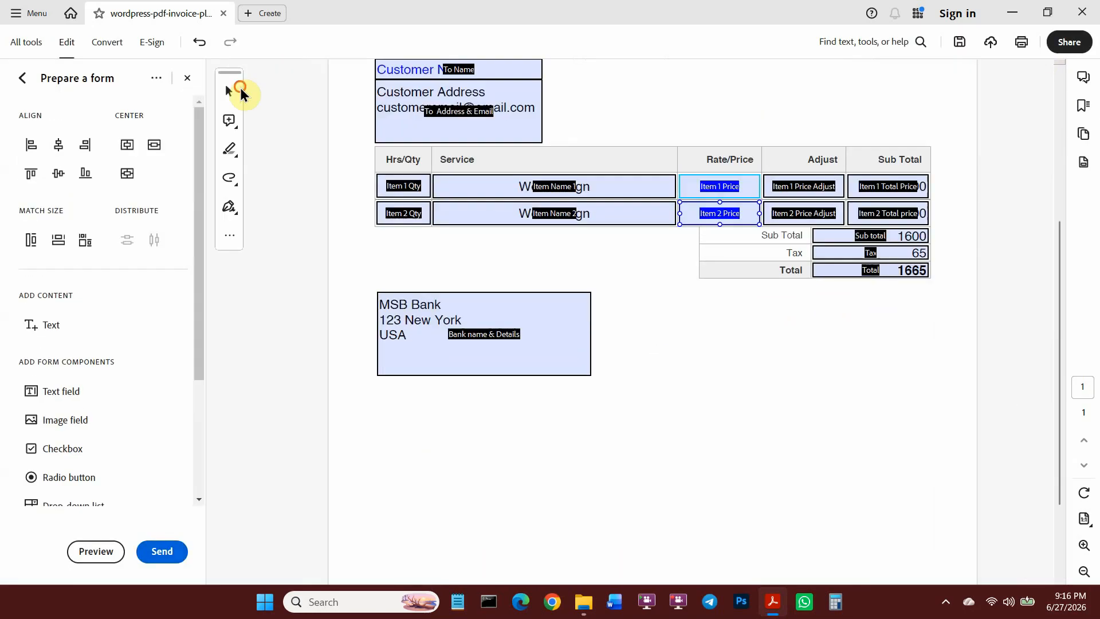
# Place three buttons side by side below the bank details.
pyautogui.click(55, 390)
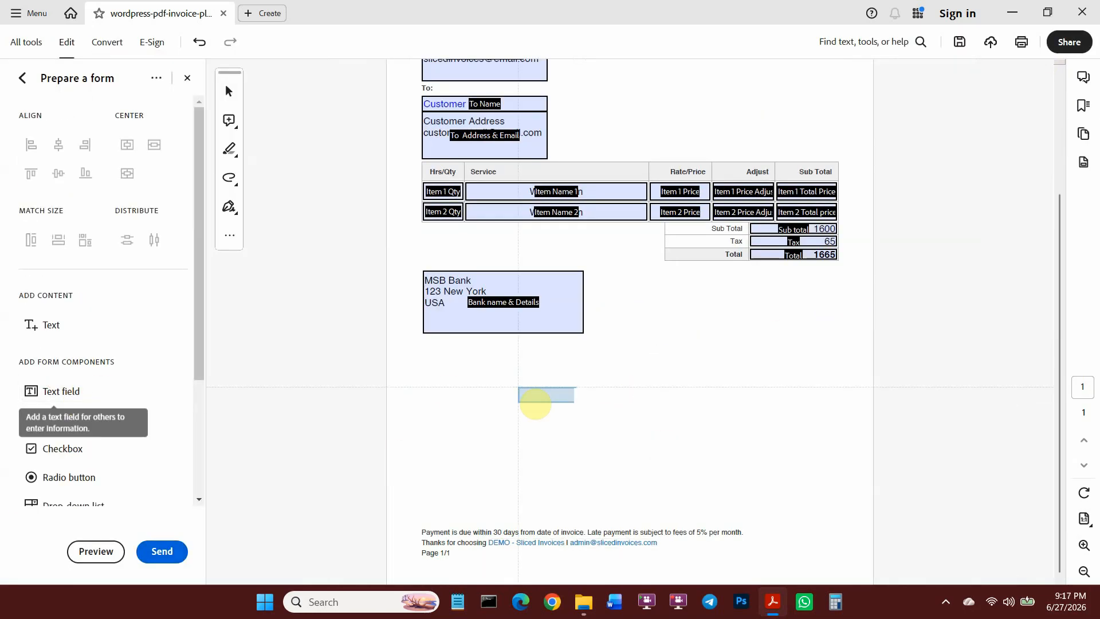
pyautogui.click(509, 402)
pyautogui.click(608, 403)
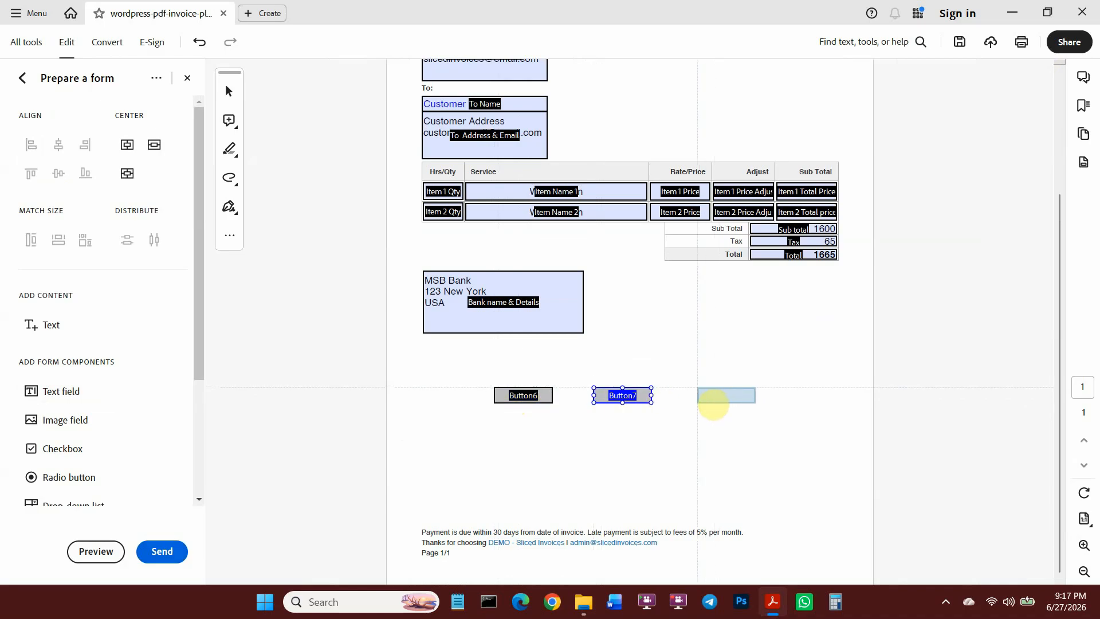
pyautogui.click(713, 404)
pyautogui.click(229, 90)
# Give Button6 red text in its Appearance settings.
pyautogui.click(528, 395)
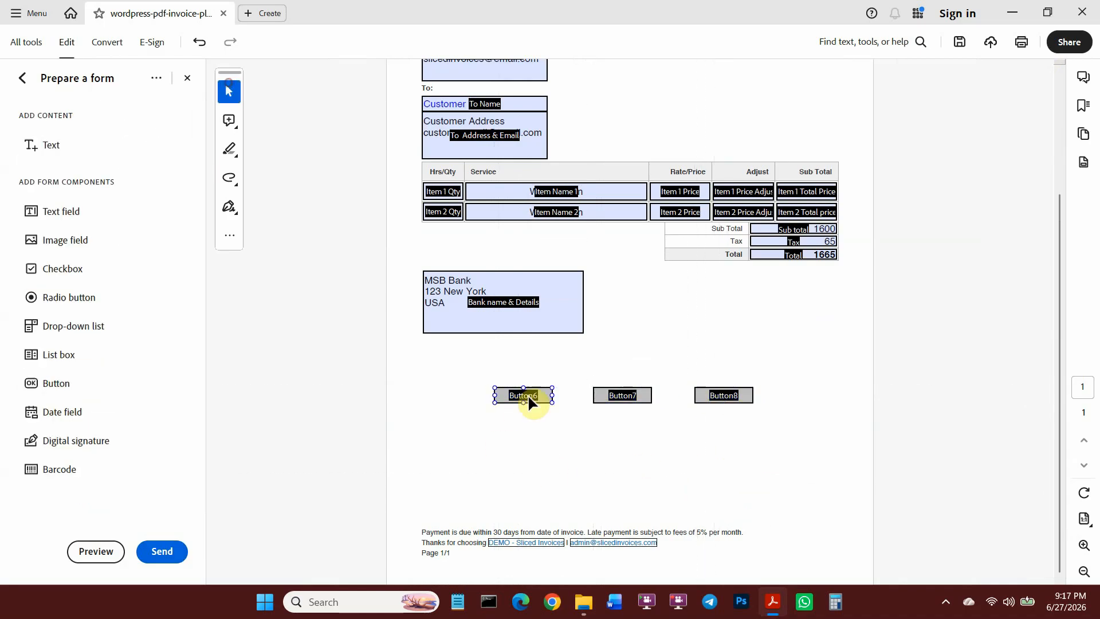
pyautogui.doubleClick(528, 396)
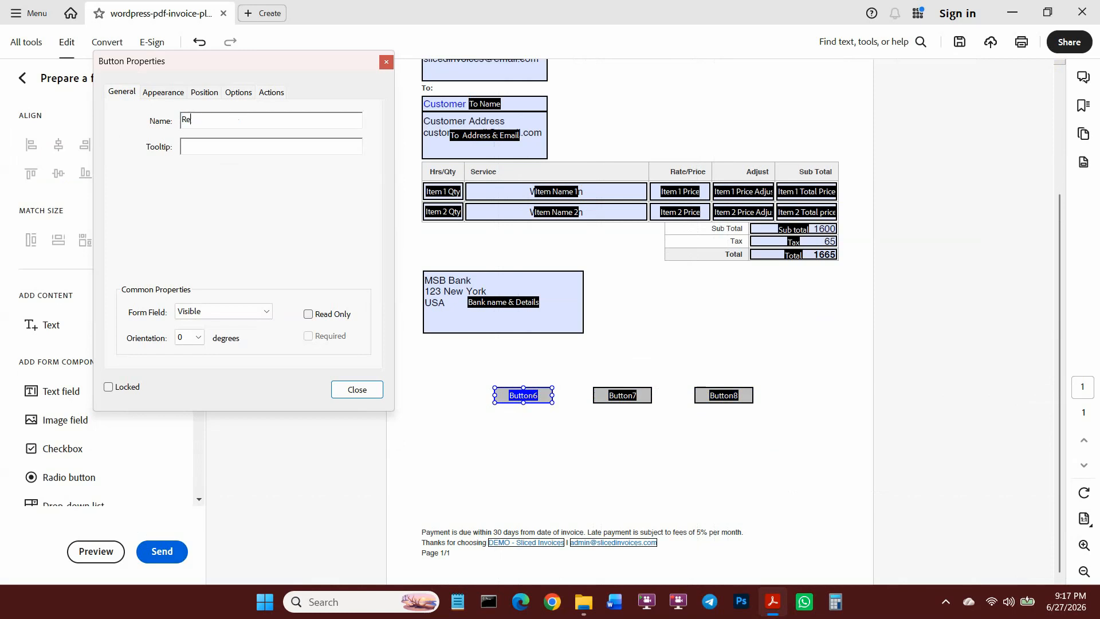
pyautogui.click(169, 93)
pyautogui.click(325, 220)
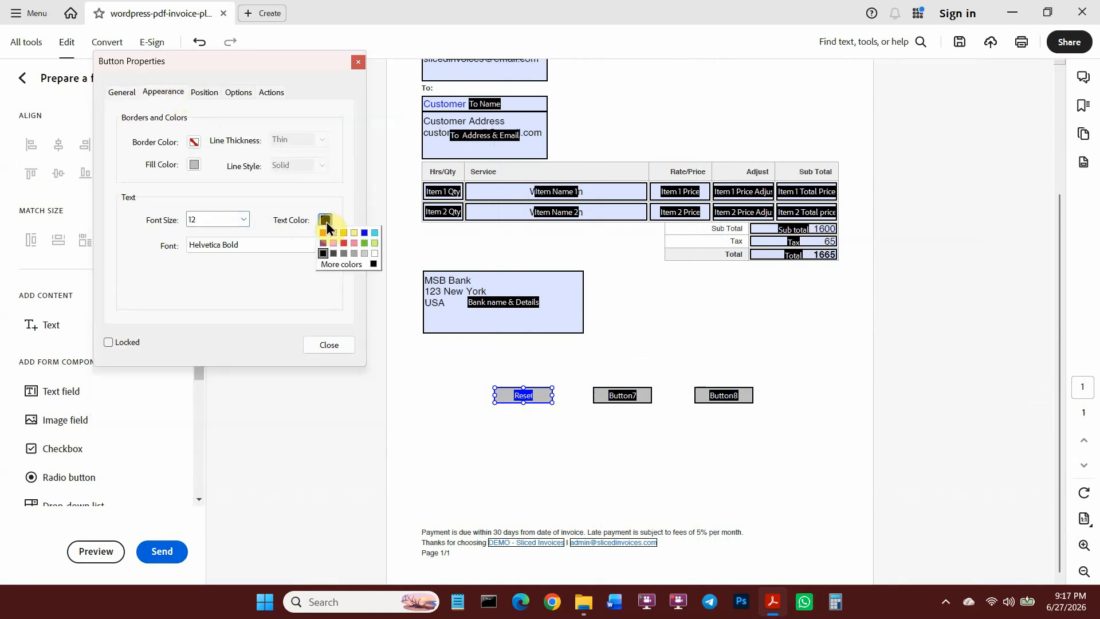
pyautogui.click(346, 245)
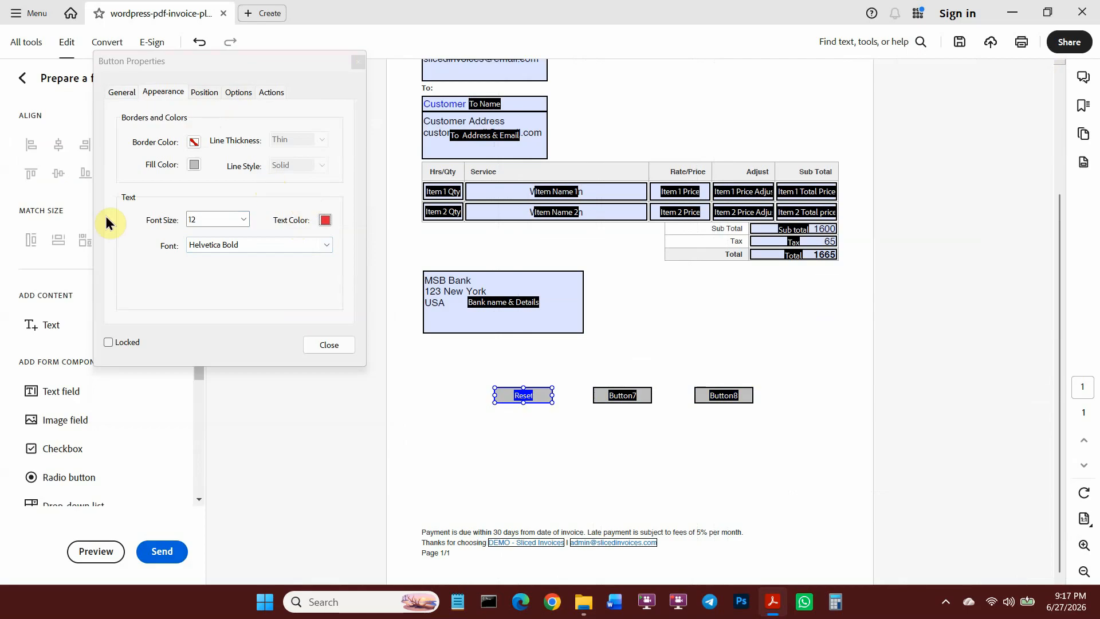
pyautogui.click(206, 93)
pyautogui.click(238, 92)
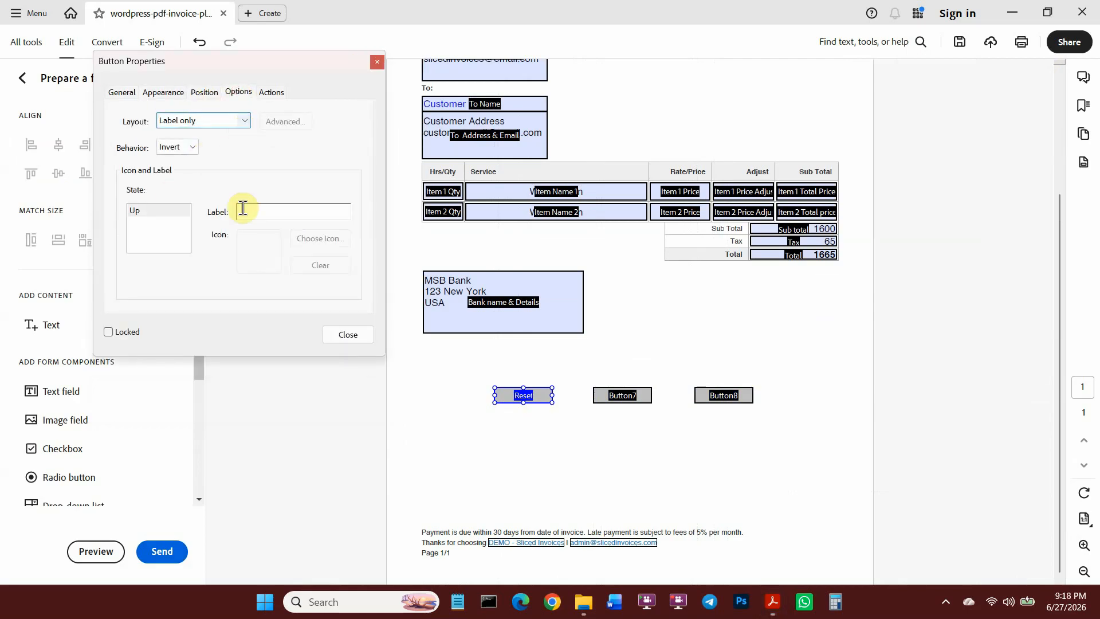
# Set the Reset button to Visible but doesn't print and browse its available actions.
pyautogui.click(111, 91)
pyautogui.click(263, 311)
pyautogui.click(223, 348)
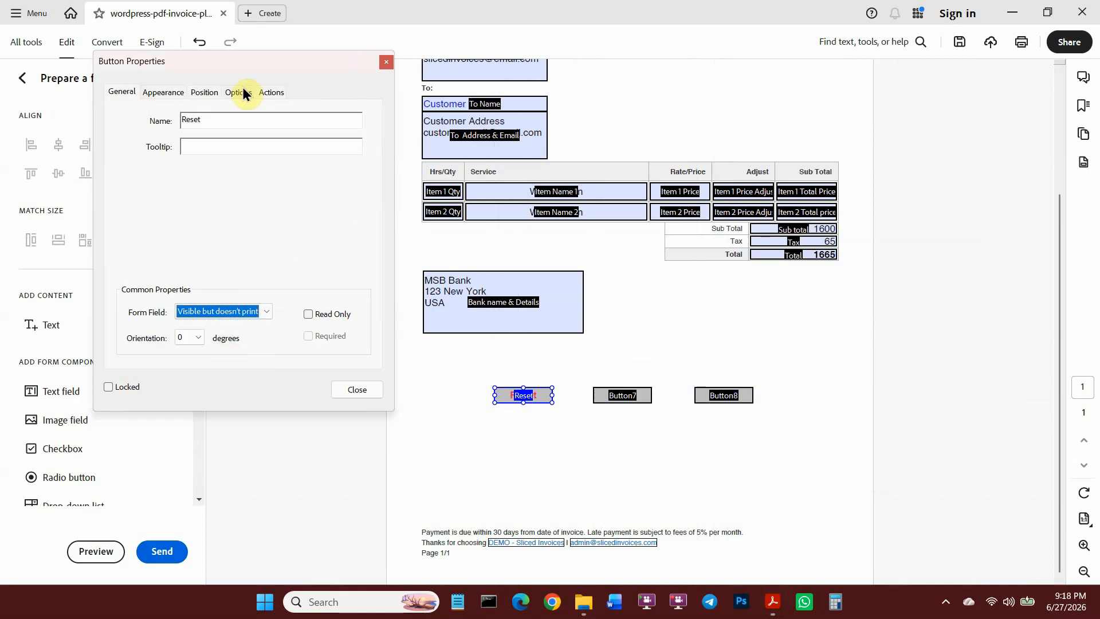
pyautogui.click(269, 92)
pyautogui.click(297, 165)
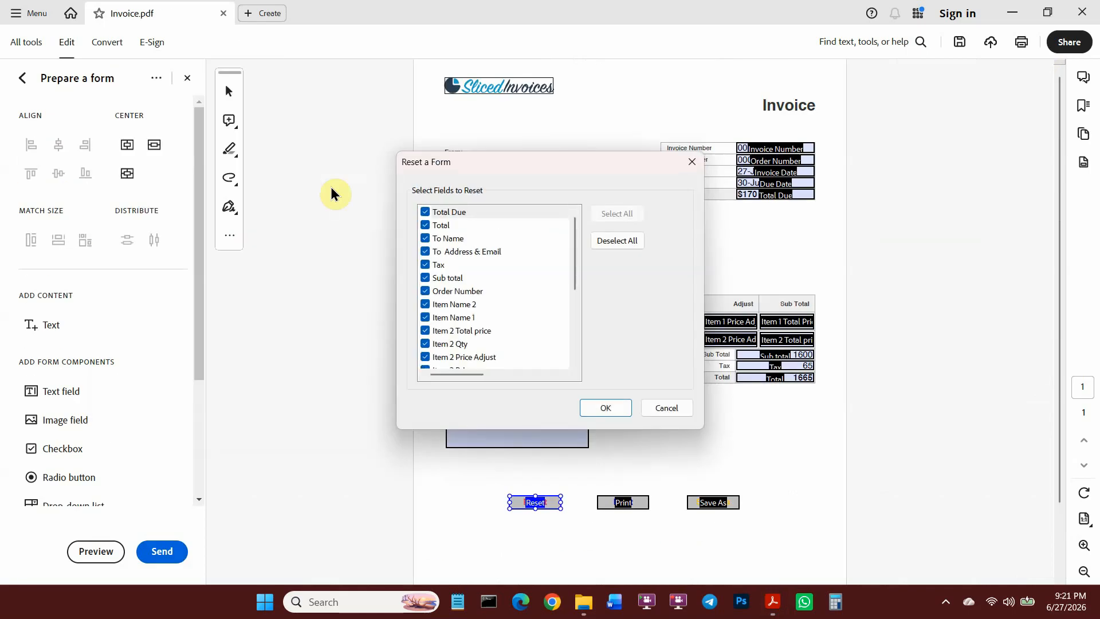
pyautogui.scroll(-5, 459, 266)
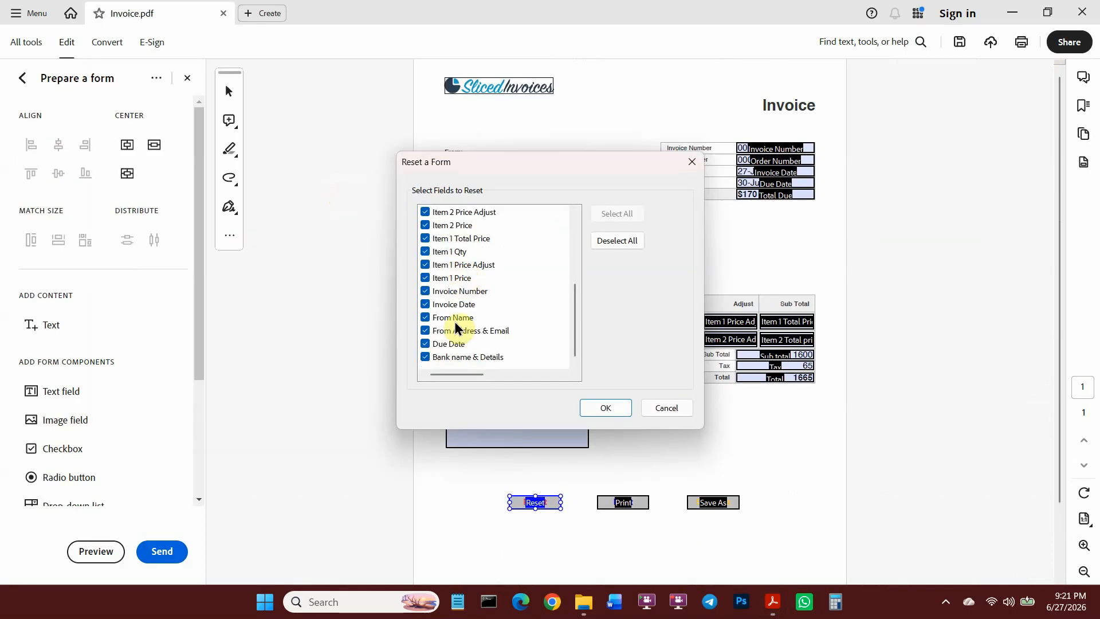
pyautogui.scroll(5, 462, 276)
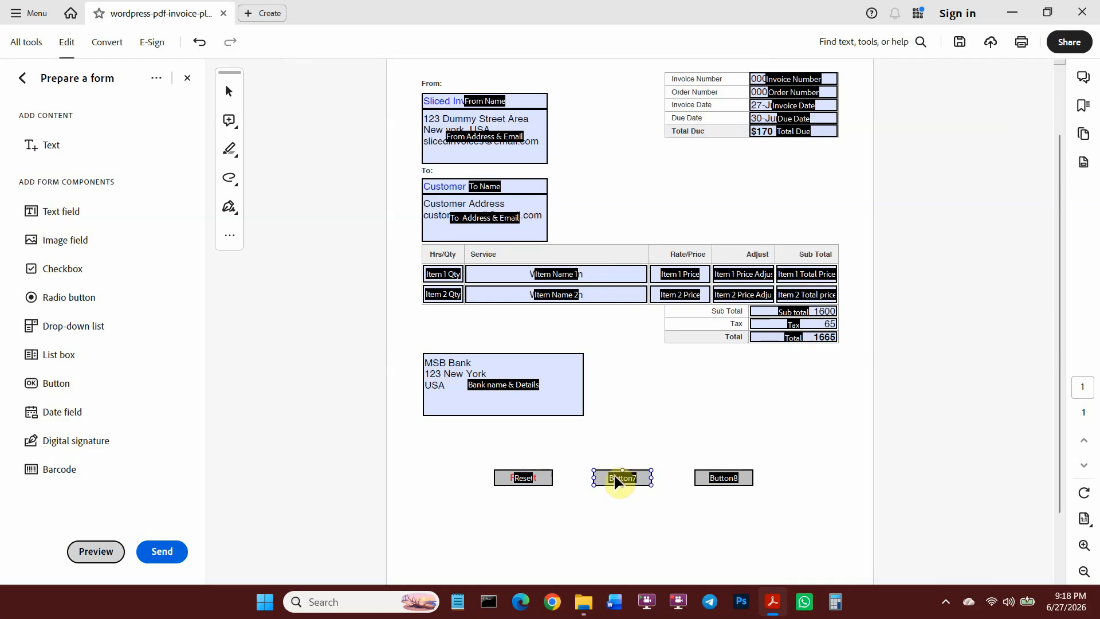
# Rename Button7 to Print, make it visible but not printing, and set its label colour.
pyautogui.doubleClick(613, 480)
pyautogui.write('Print')
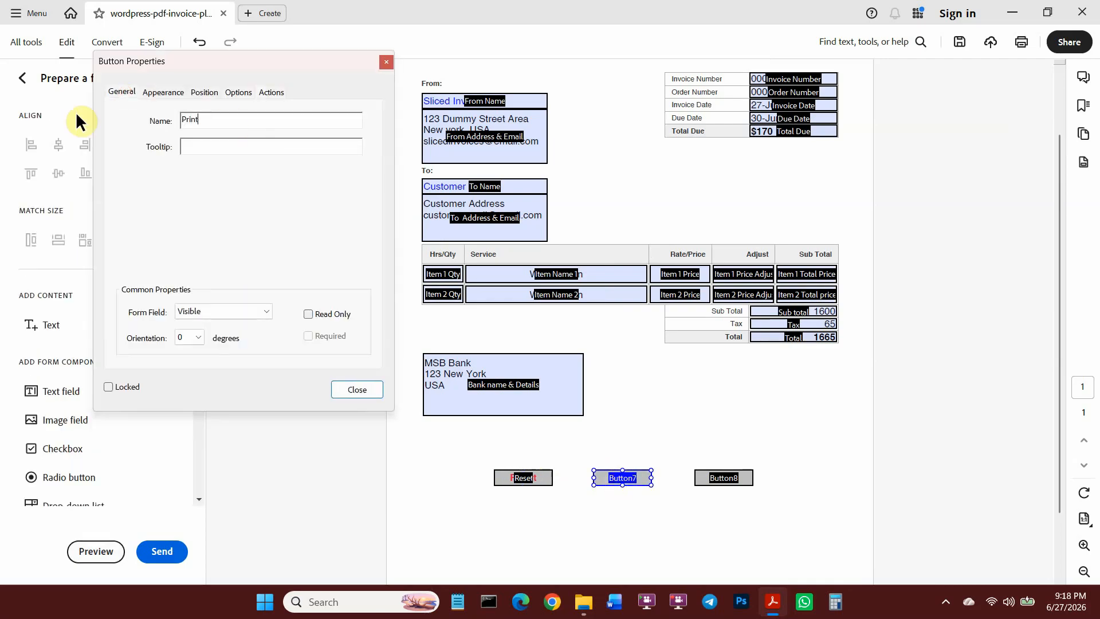
pyautogui.click(223, 311)
pyautogui.click(229, 352)
pyautogui.click(163, 91)
pyautogui.click(325, 219)
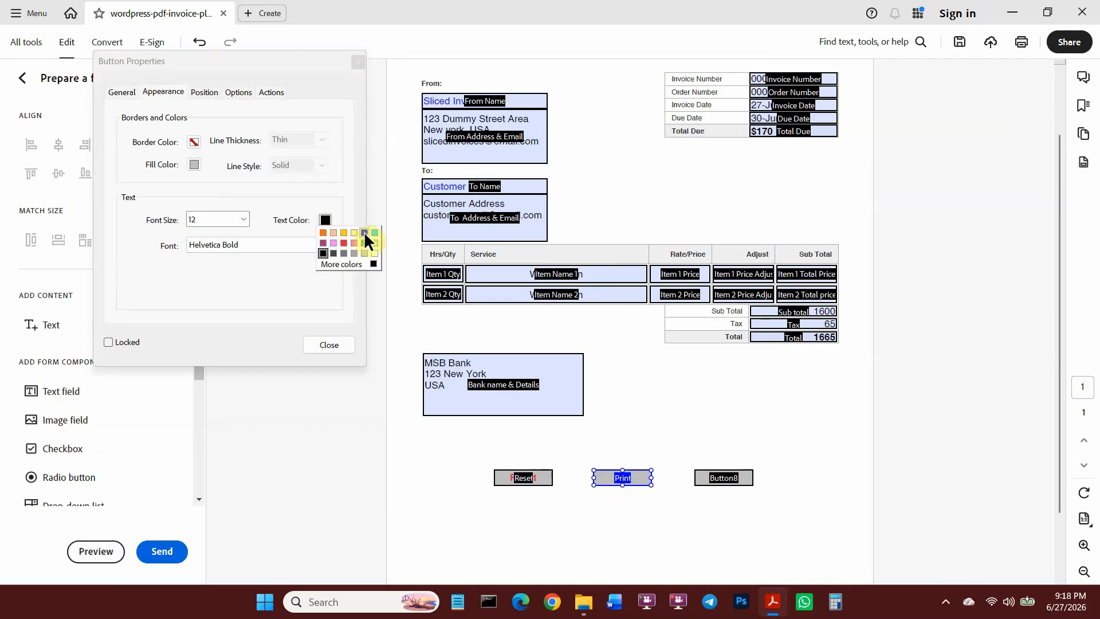
# Give the Print button an Execute a menu item action running the Print command and set its label.
pyautogui.click(238, 91)
pyautogui.click(268, 91)
pyautogui.click(338, 166)
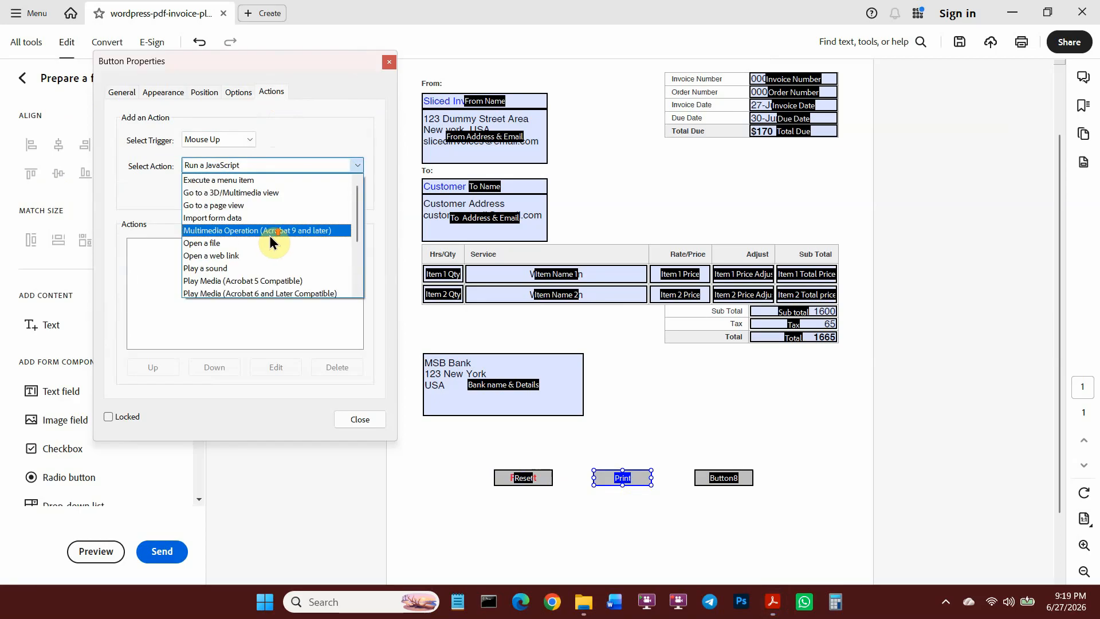
pyautogui.click(236, 181)
pyautogui.click(300, 167)
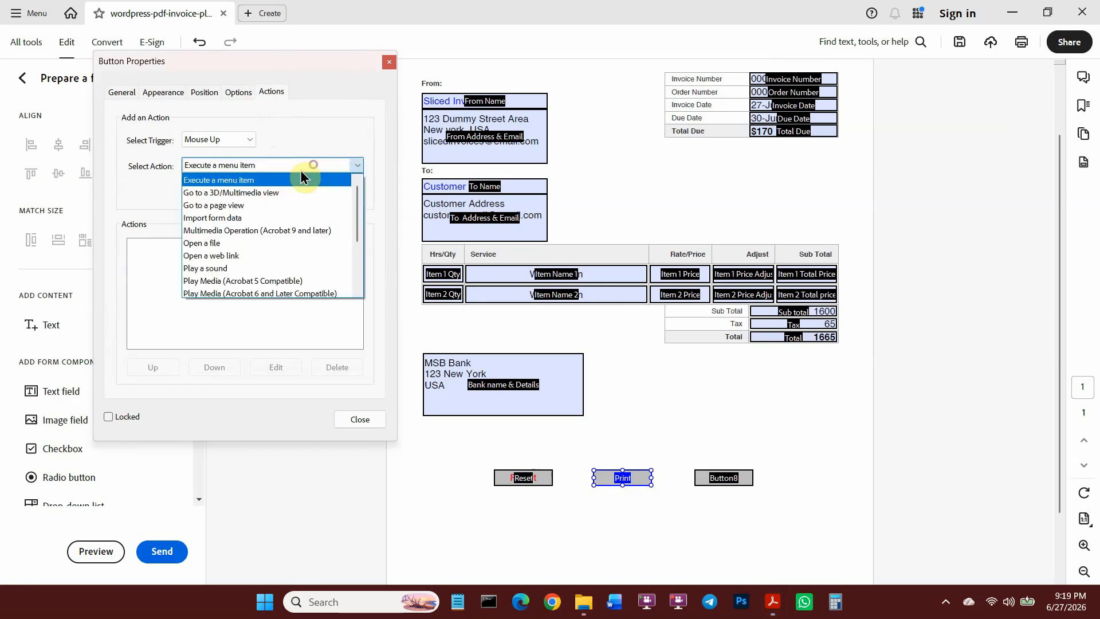
pyautogui.click(357, 160)
pyautogui.click(334, 198)
pyautogui.click(501, 173)
pyautogui.click(577, 465)
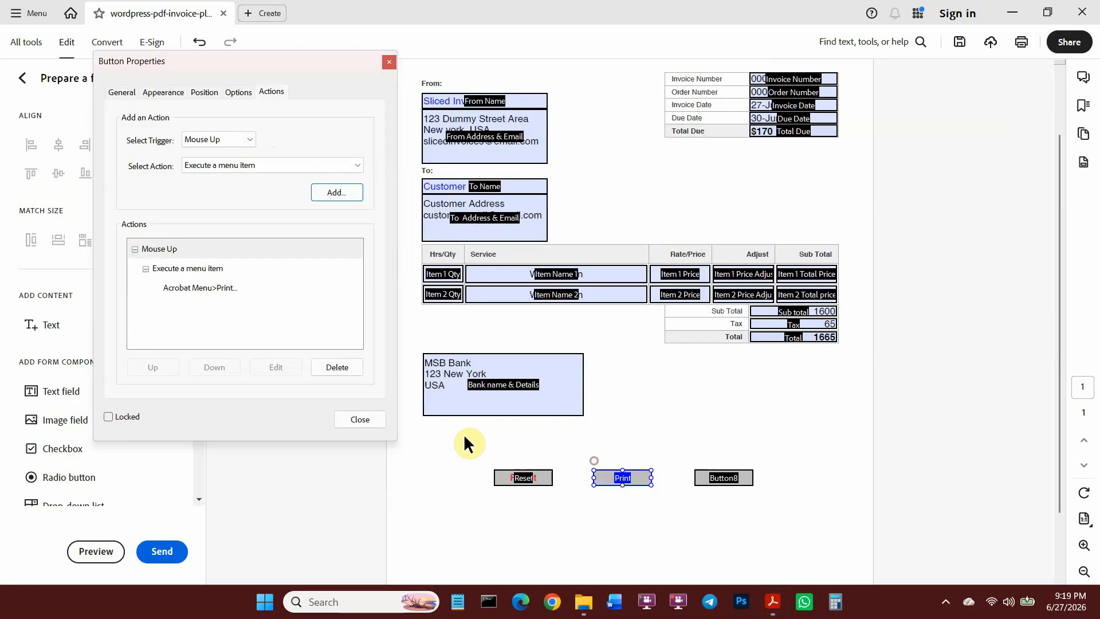
pyautogui.click(236, 91)
pyautogui.click(261, 211)
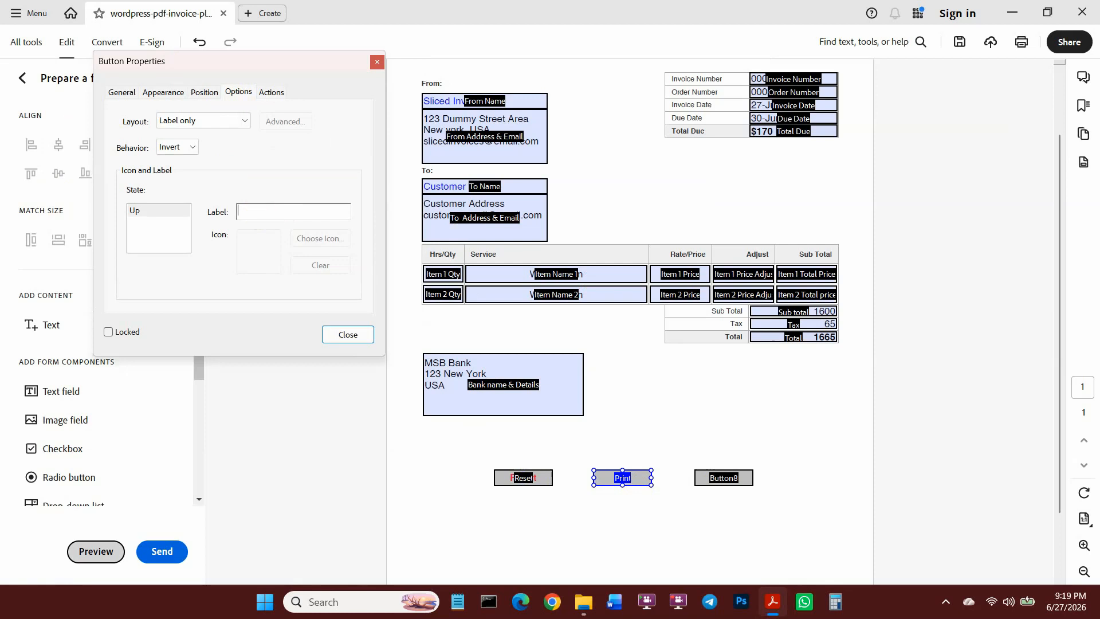
pyautogui.press('Return')
pyautogui.click(648, 544)
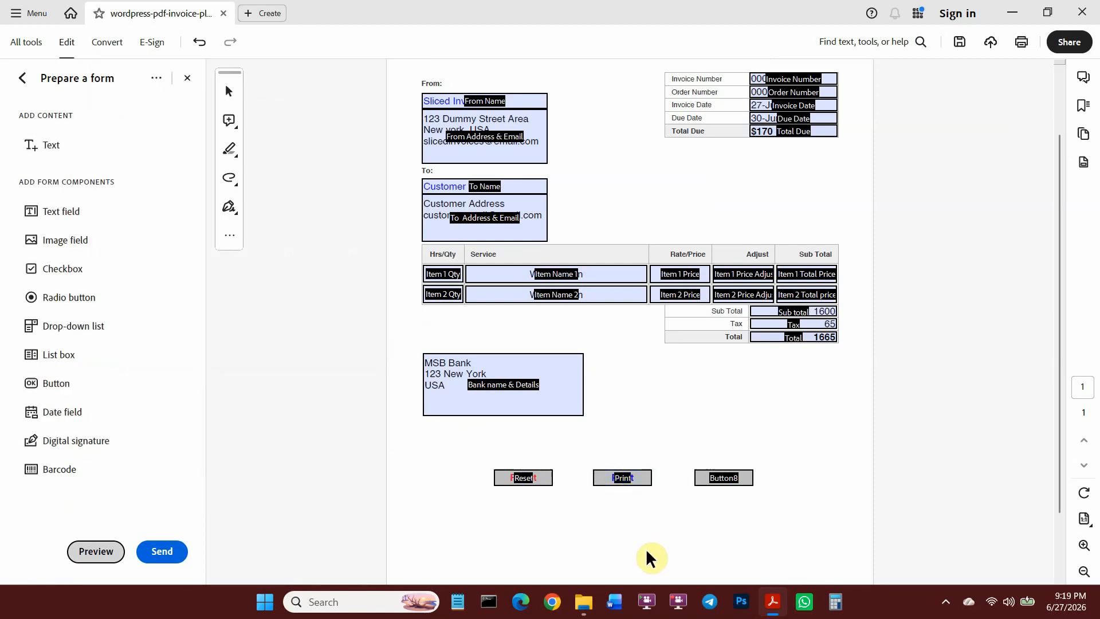
# Rename Button8 to Save As, set its label colour and label text 'Save As'.
pyautogui.doubleClick(724, 477)
pyautogui.write('Save As')
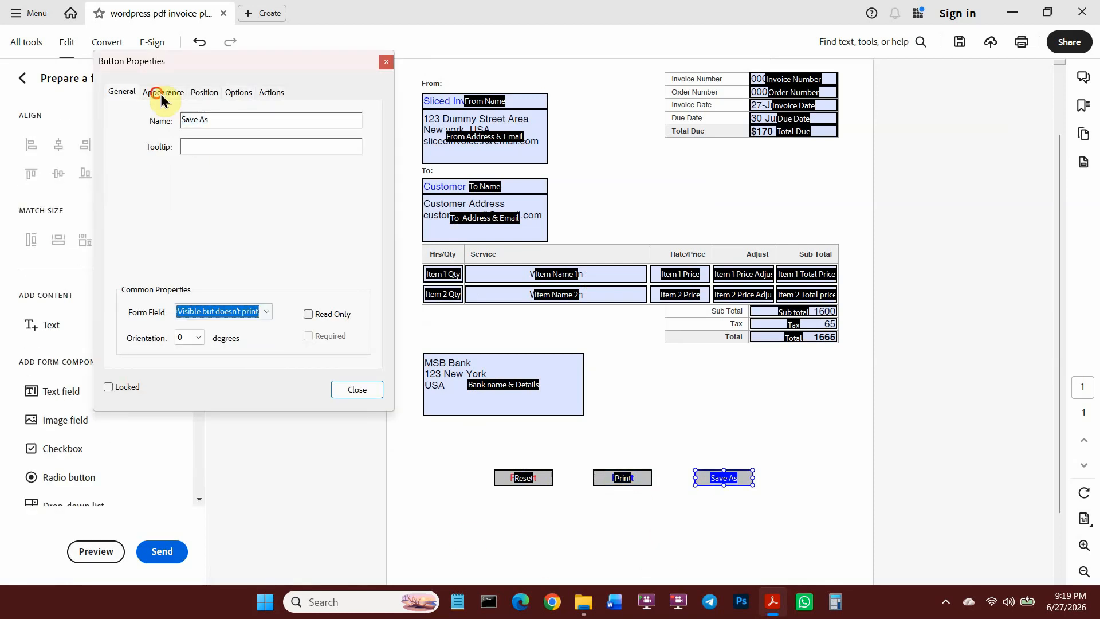
pyautogui.click(164, 92)
pyautogui.click(327, 219)
pyautogui.click(204, 92)
pyautogui.click(239, 92)
pyautogui.click(293, 211)
pyautogui.write('Save As')
# Add an Execute a menu item action running Save As, then preview the form.
pyautogui.click(271, 92)
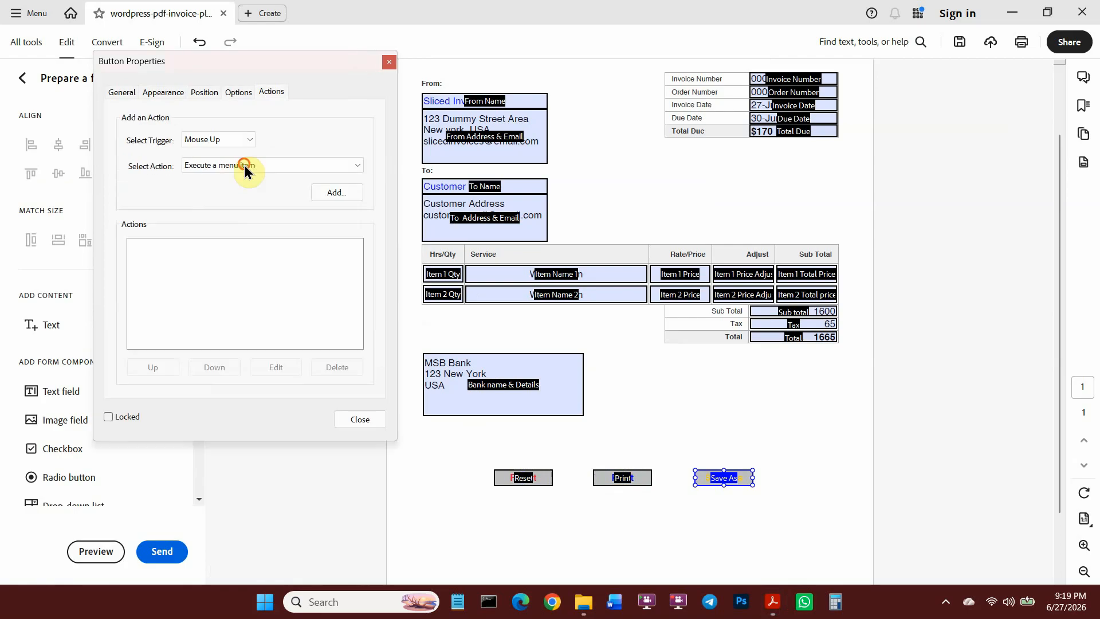
pyautogui.click(336, 192)
pyautogui.click(481, 160)
pyautogui.click(576, 463)
pyautogui.click(360, 419)
pyautogui.click(96, 551)
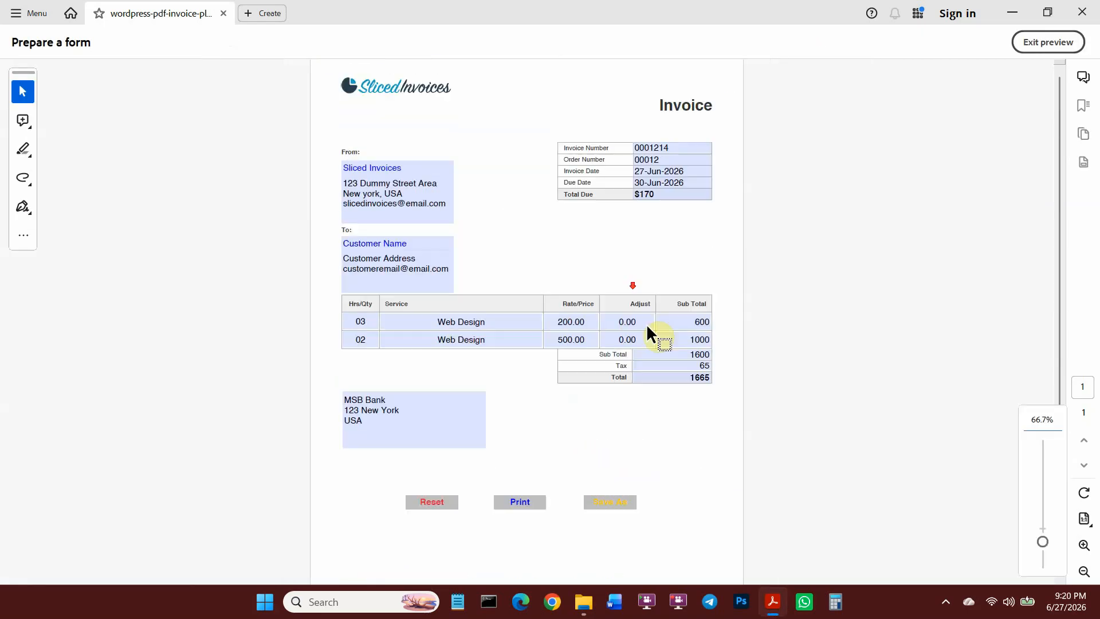
# Use the form's Save As button to save the invoice as Invoice.pdf in Downloads.
pyautogui.click(617, 451)
pyautogui.click(376, 197)
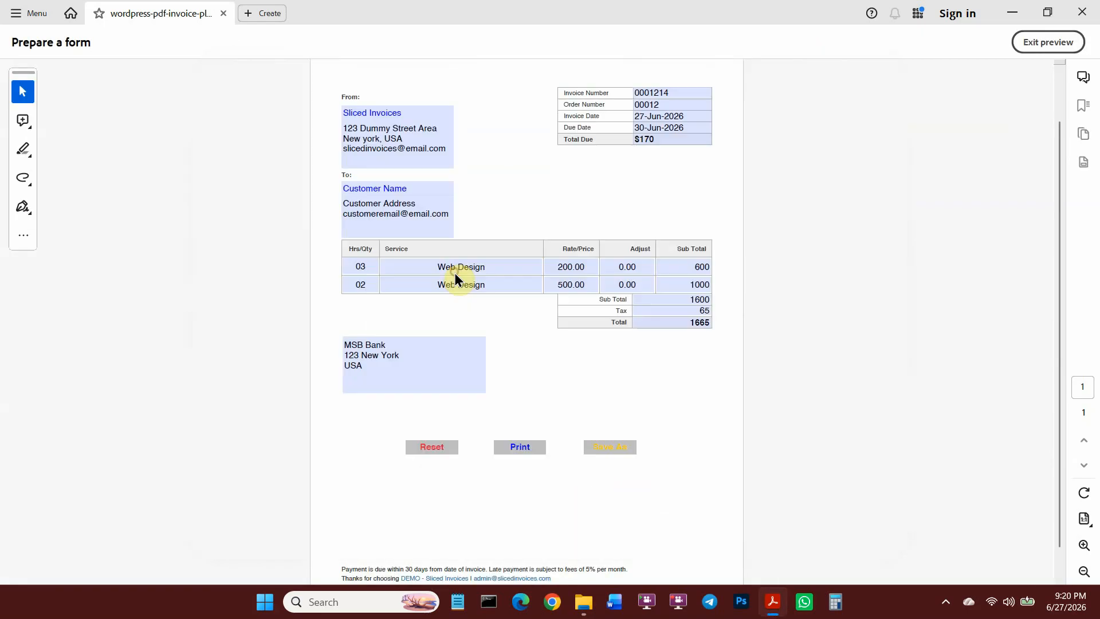
pyautogui.click(258, 268)
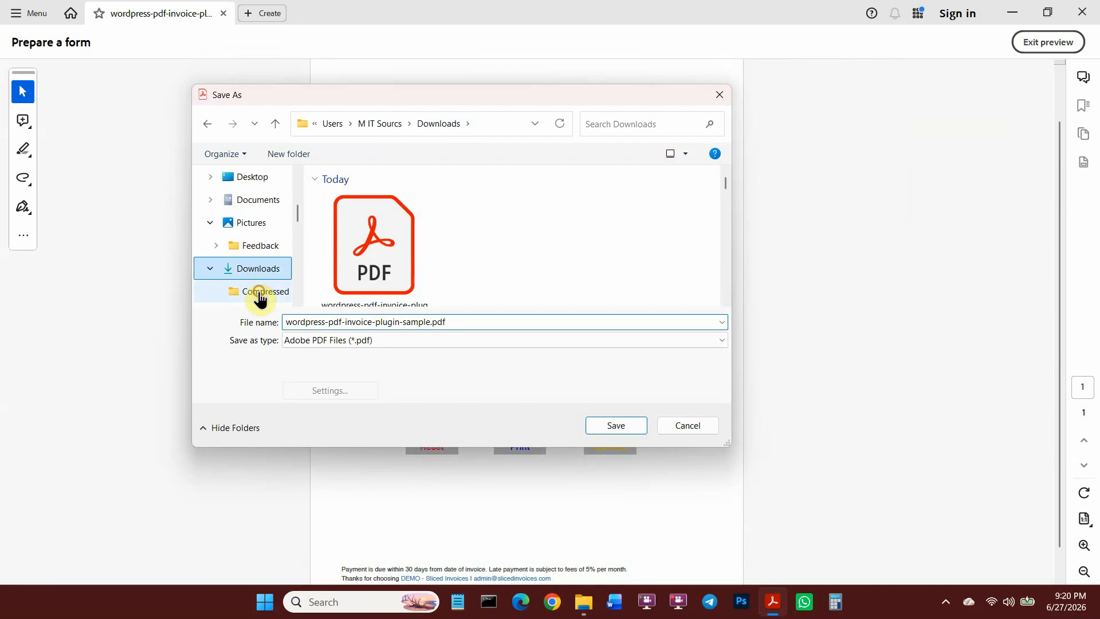
pyautogui.write('Invoice')
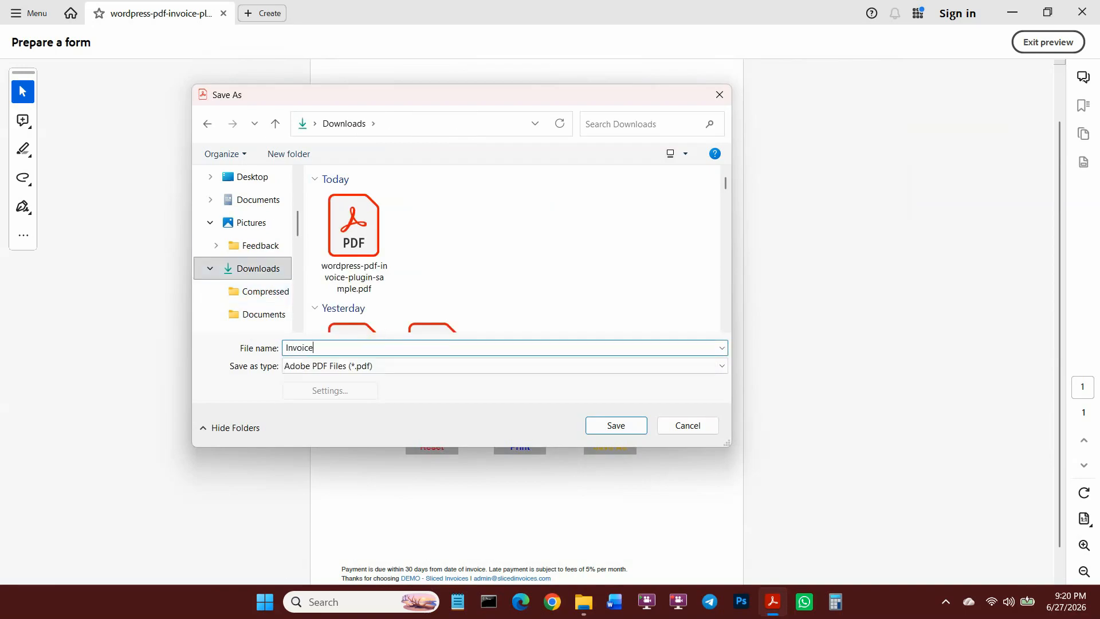
pyautogui.press('Return')
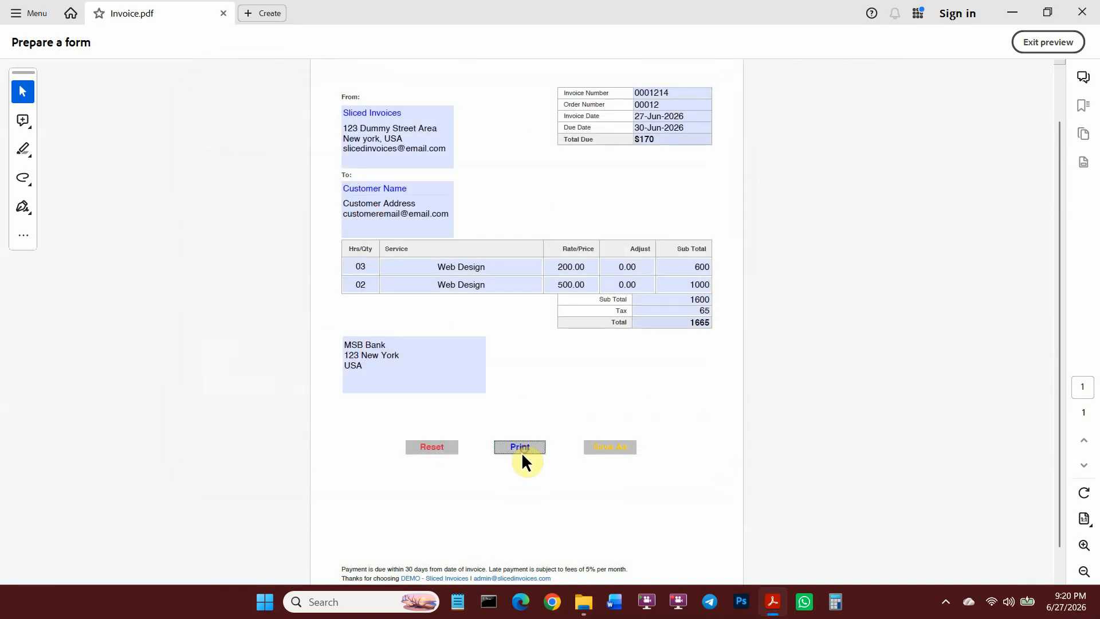
# Test the form's Print button, check the printer list, and cancel printing.
pyautogui.click(521, 449)
pyautogui.click(497, 139)
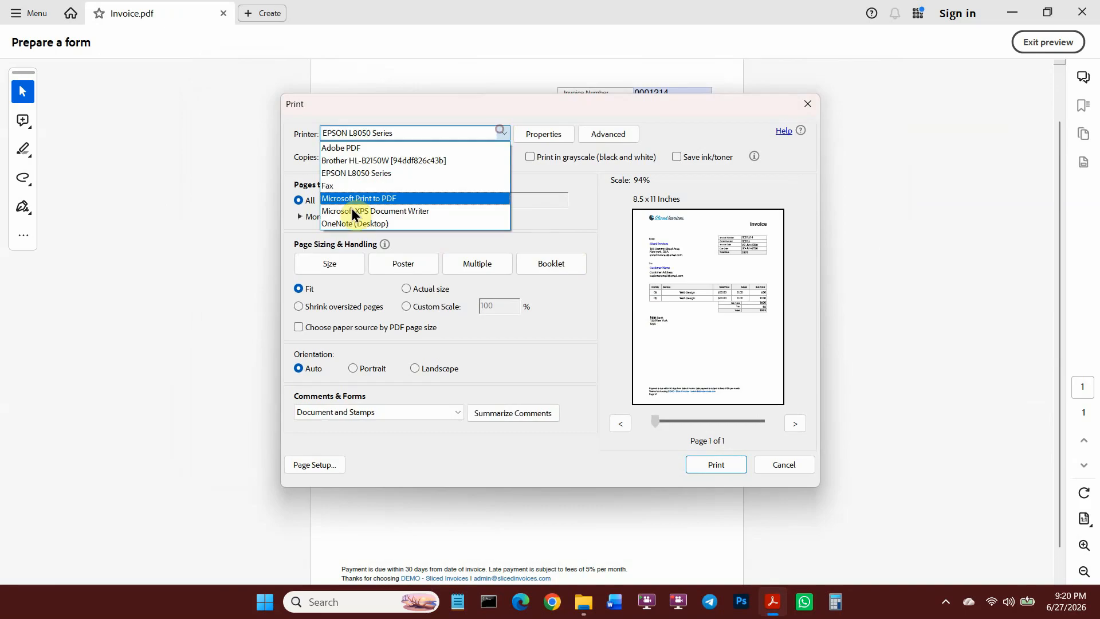
pyautogui.click(570, 173)
pyautogui.click(781, 464)
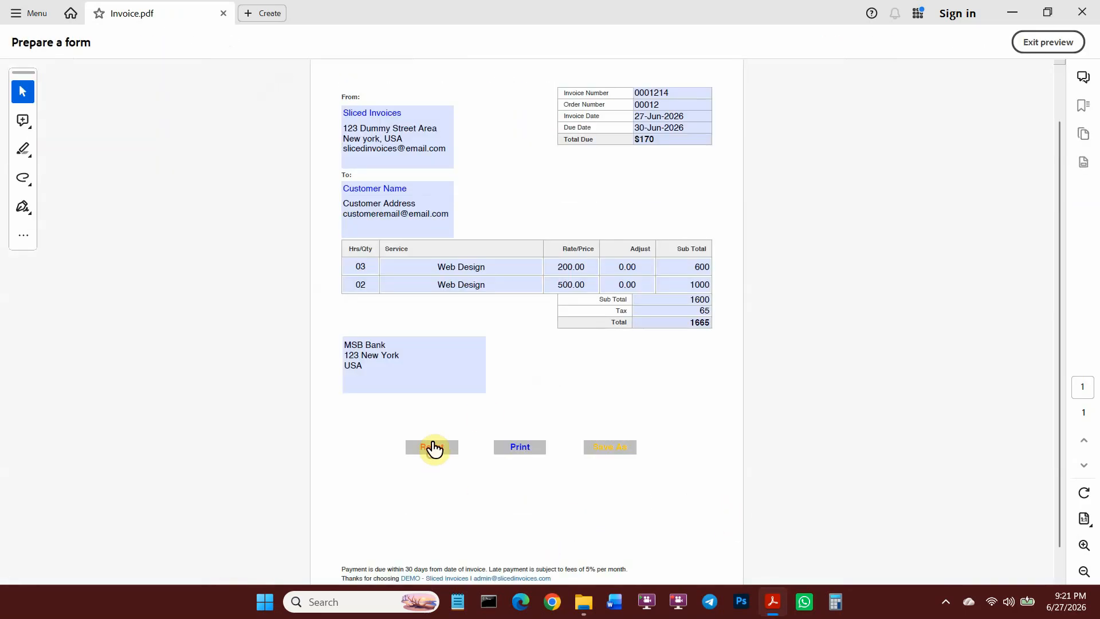
# Clear all invoice fields with the Reset button, exit preview, and select the Item 1 Price field.
pyautogui.click(434, 448)
pyautogui.scroll(1, 614, 454)
pyautogui.click(1043, 42)
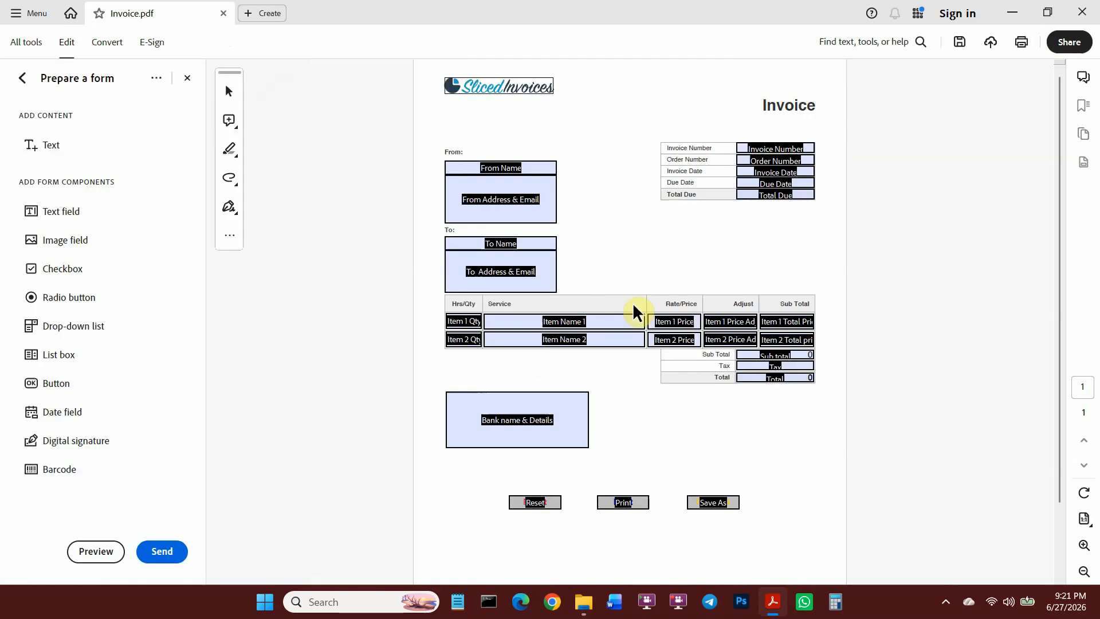
pyautogui.scroll(-2, 727, 307)
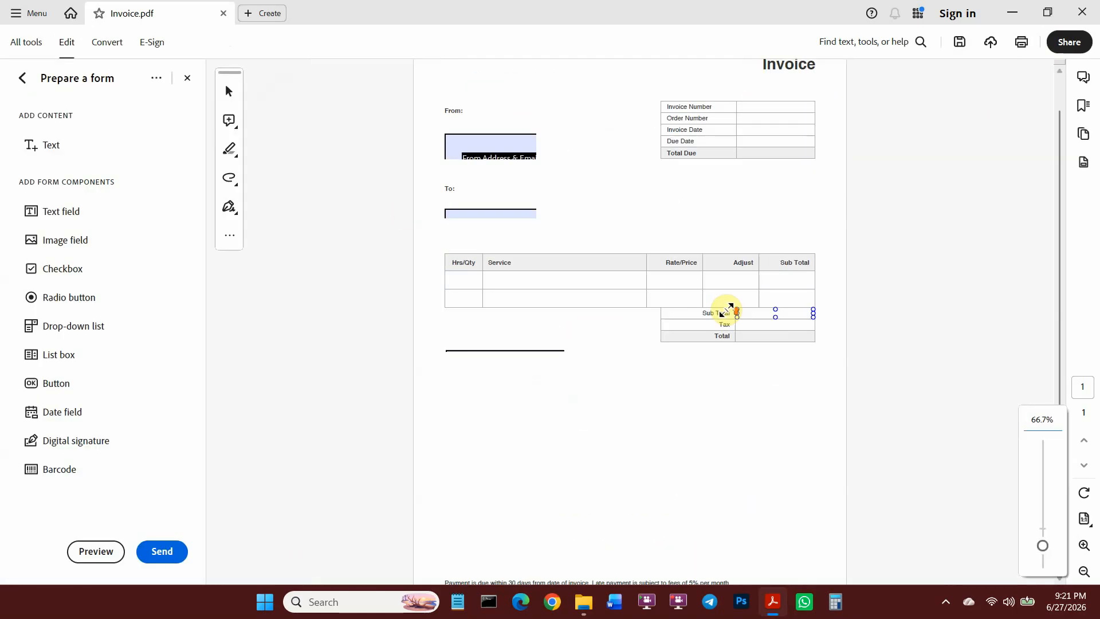
pyautogui.scroll(1, 706, 321)
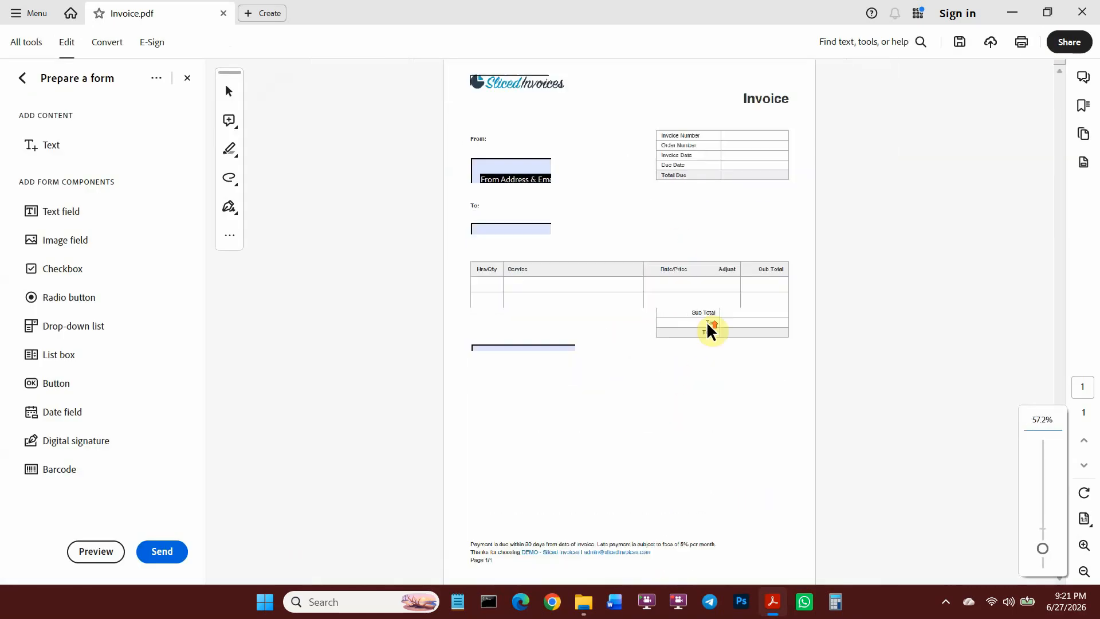
pyautogui.click(696, 324)
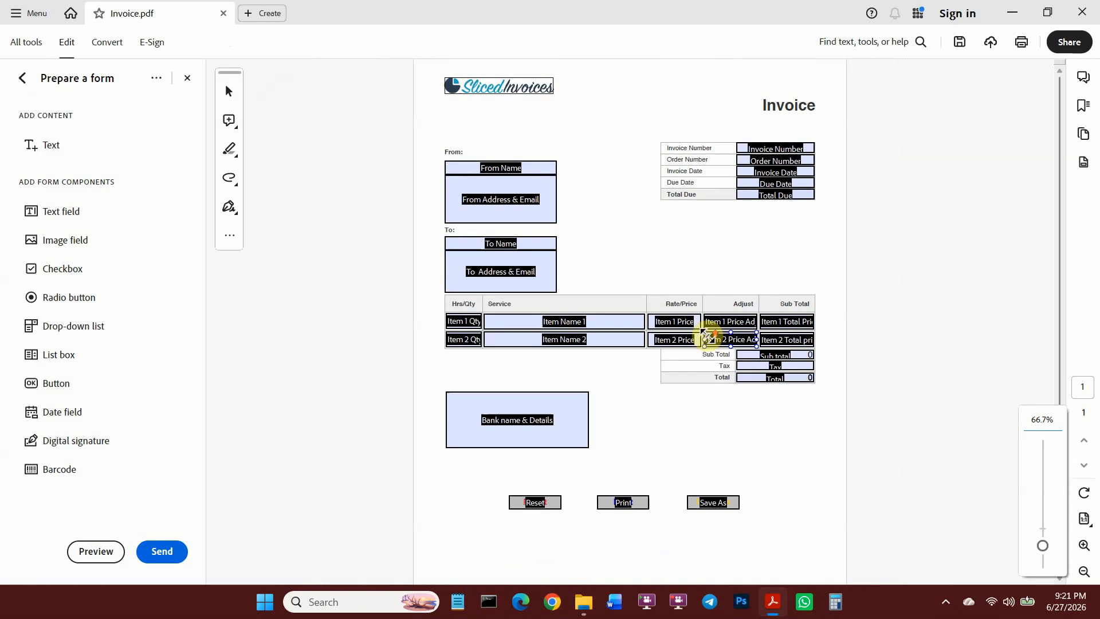
pyautogui.scroll(2, 693, 338)
pyautogui.scroll(-2, 689, 348)
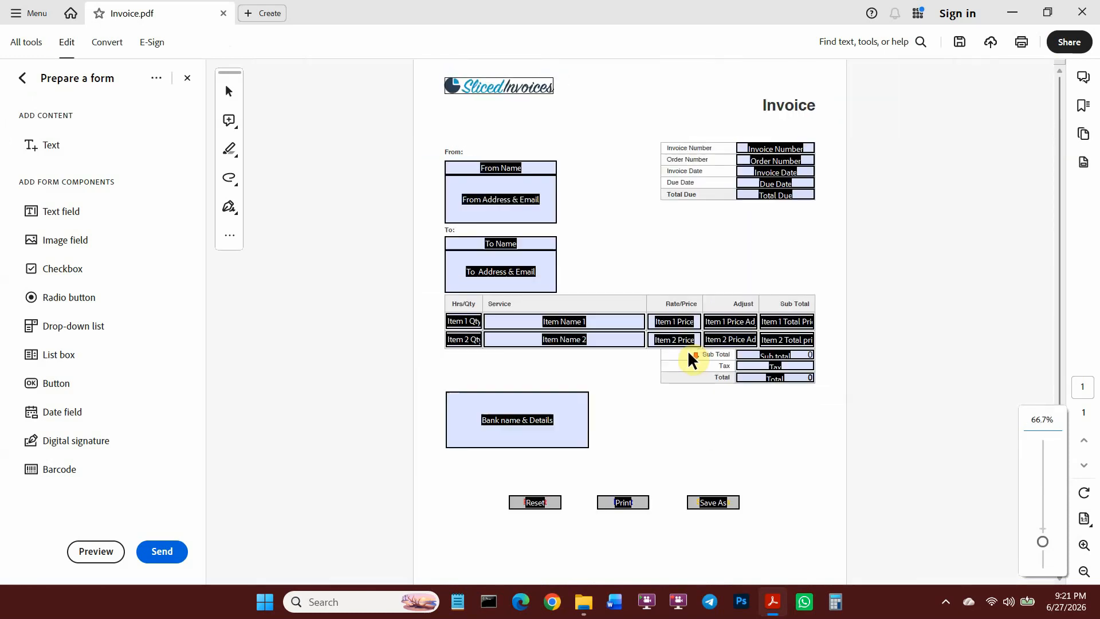